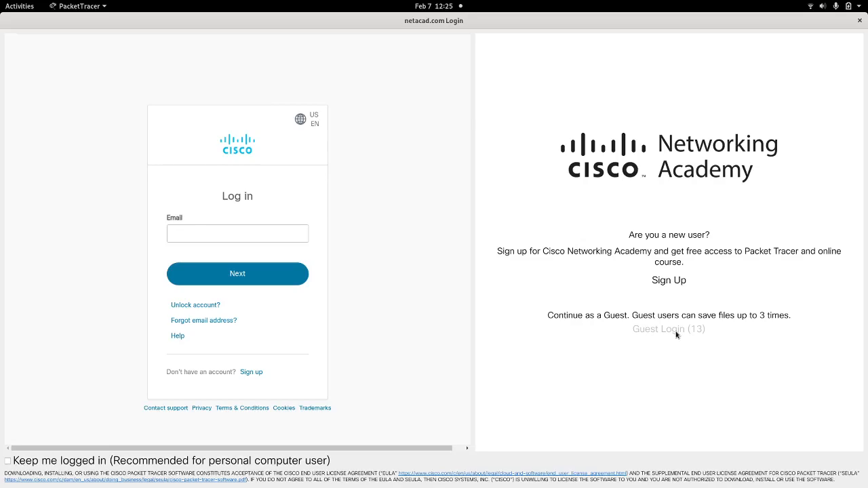
- Enable staying logged in and continue into the program as a guest
left_click(8, 461)
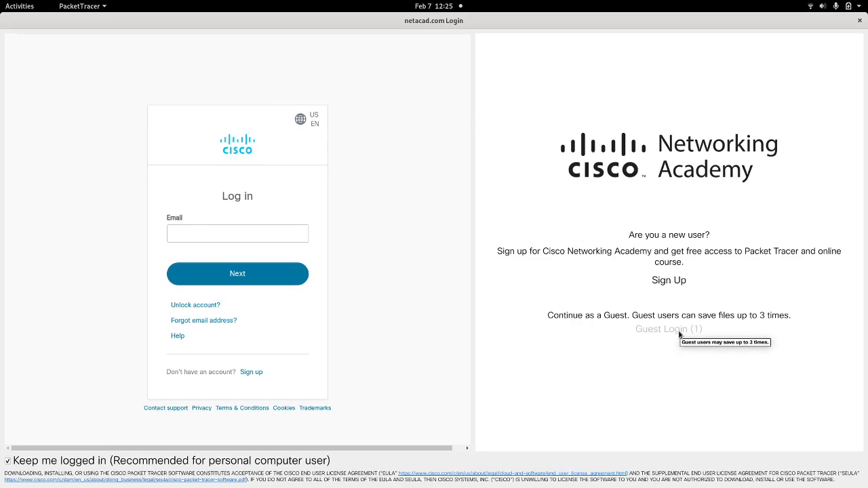
left_click(681, 332)
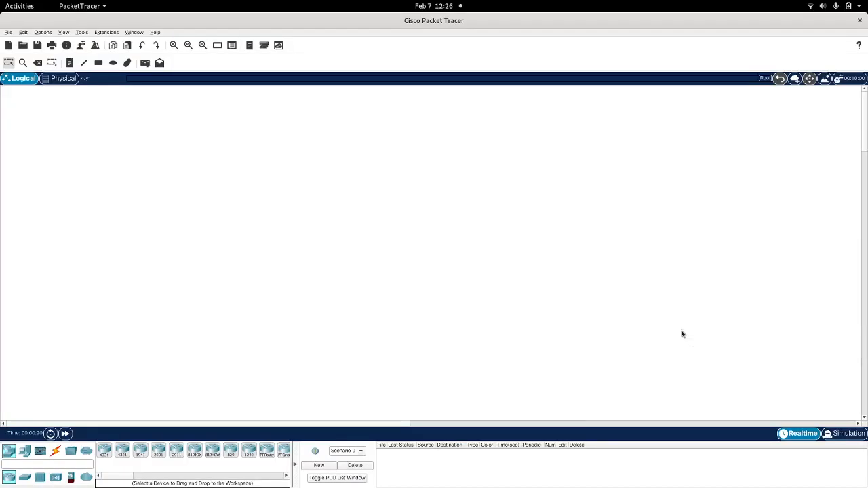
- Place two PC end devices side by side in the empty logical workspace
left_click(25, 451)
left_click(103, 451)
left_click(183, 232)
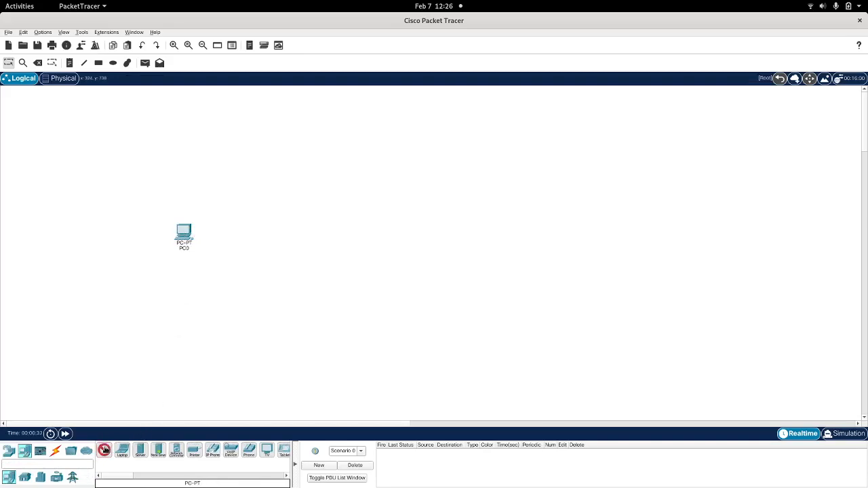
left_click(346, 236)
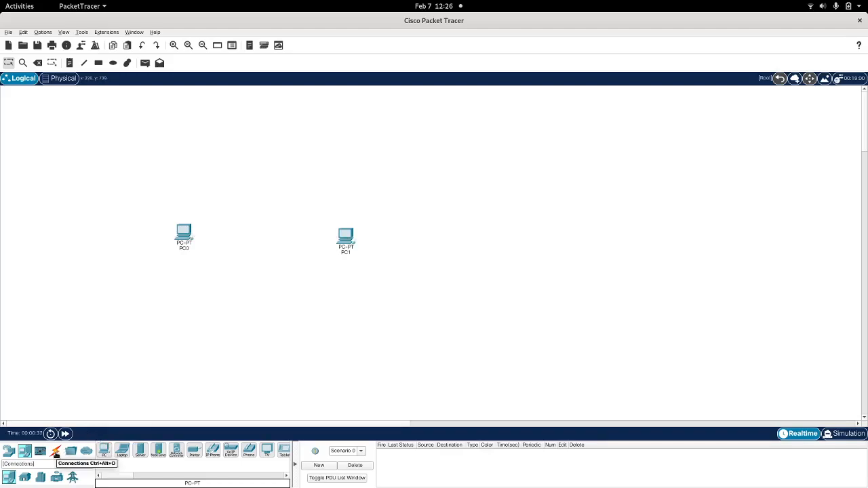
- Connect PC0's FastEthernet0 to PC1's FastEthernet0 with a Copper Cross-Over cable and line up the two PCs
left_click(55, 453)
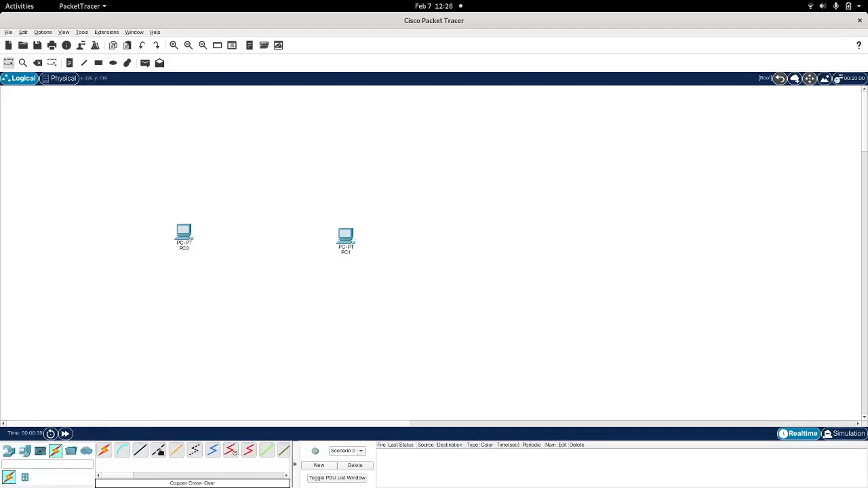
left_click(158, 451)
left_click(188, 233)
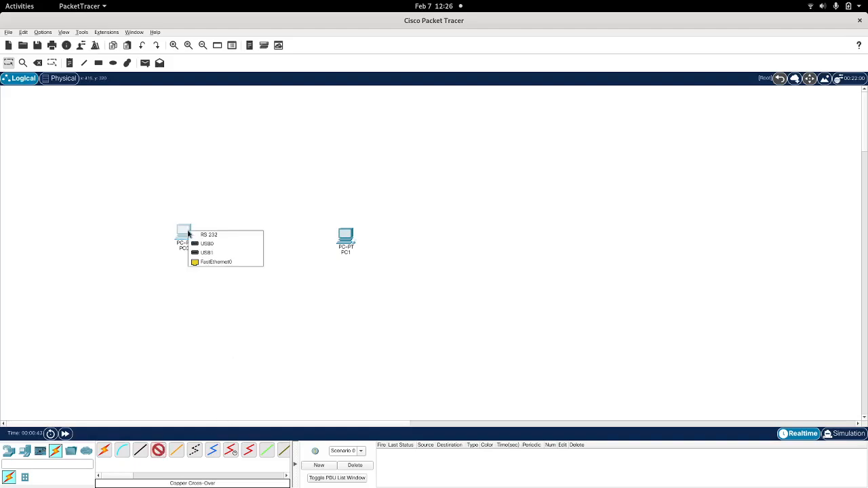
left_click(216, 262)
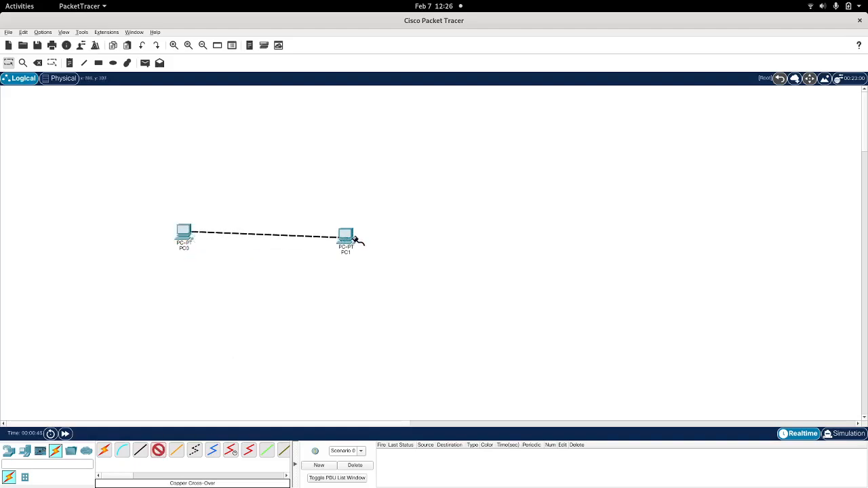
left_click(349, 236)
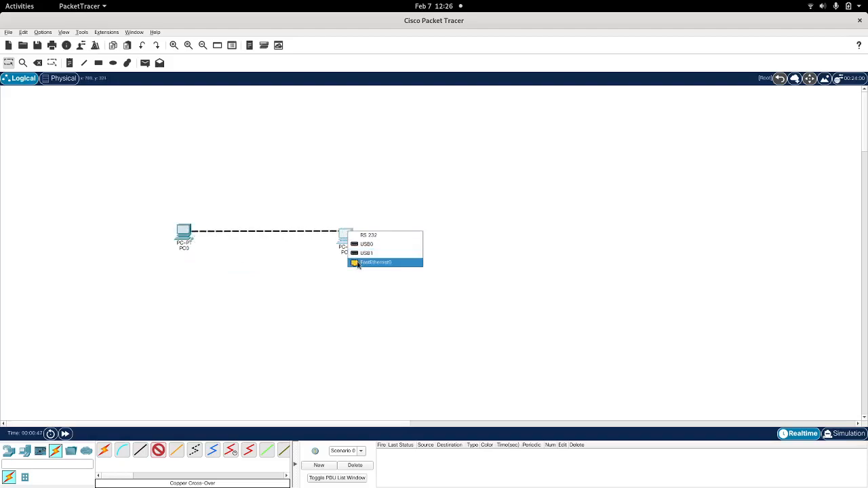
left_click(357, 263)
left_click_drag(346, 236, 368, 229)
left_click_drag(185, 232, 193, 228)
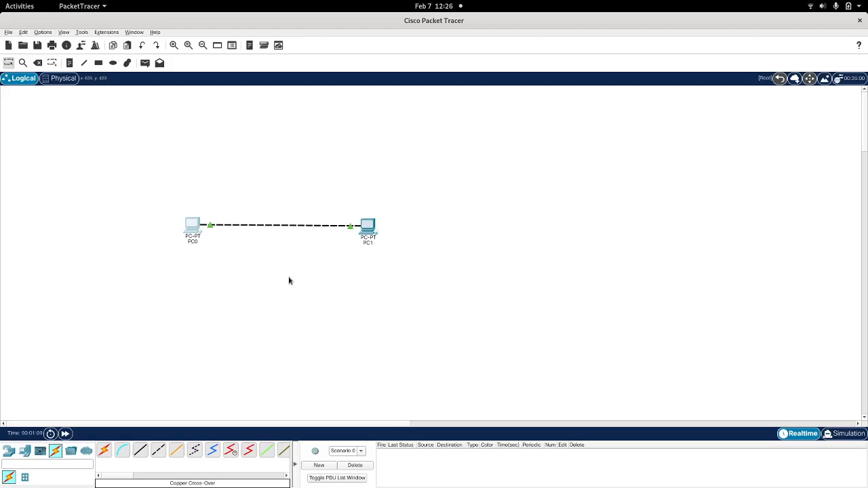
- Switch to the text editor, append /24 to the 10.0.50.0 address and add four line breaks below it
key("alt+Tab")
key("alt+Tab")
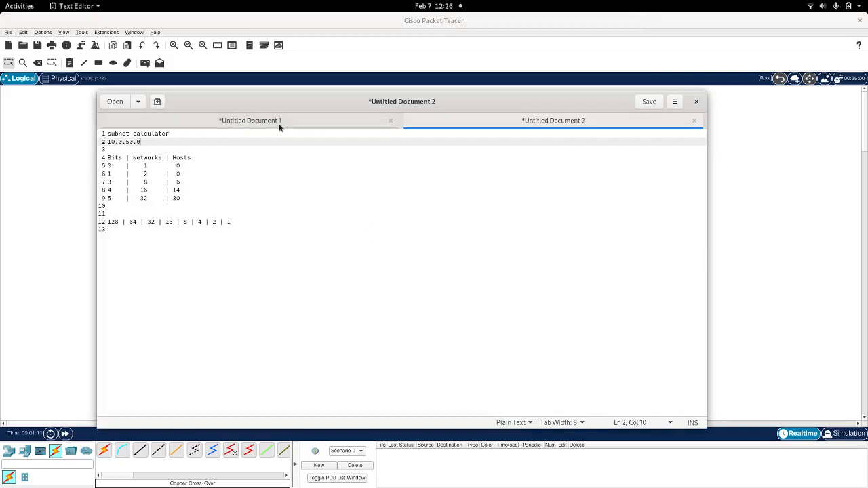
left_click_drag(271, 101, 585, 61)
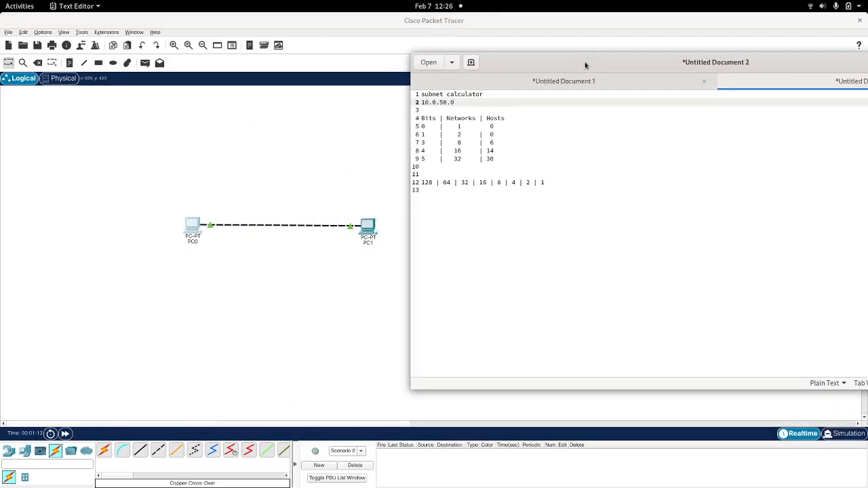
left_click_drag(458, 103, 420, 102)
left_click(477, 106)
type("/24")
key("Return")
key("Return")
key("Return")
key("Return")
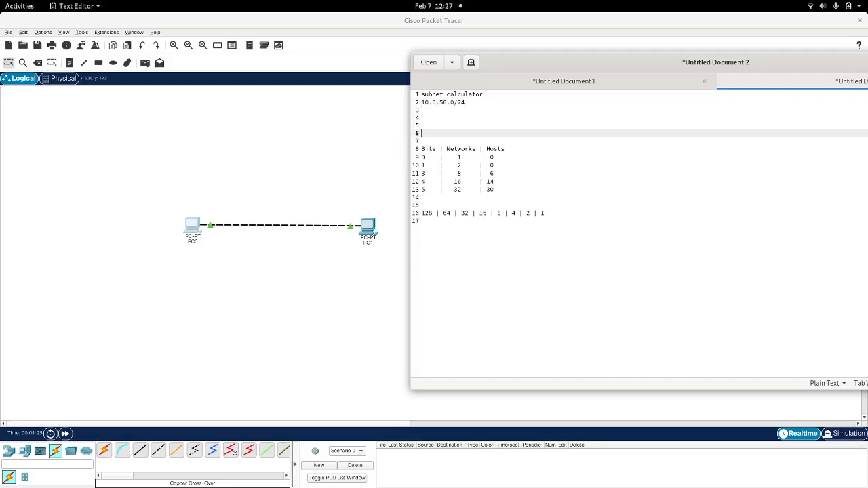
- Examine the 10.0.50.0/24 network address in the notes, including its first octet
left_click_drag(587, 62, 361, 52)
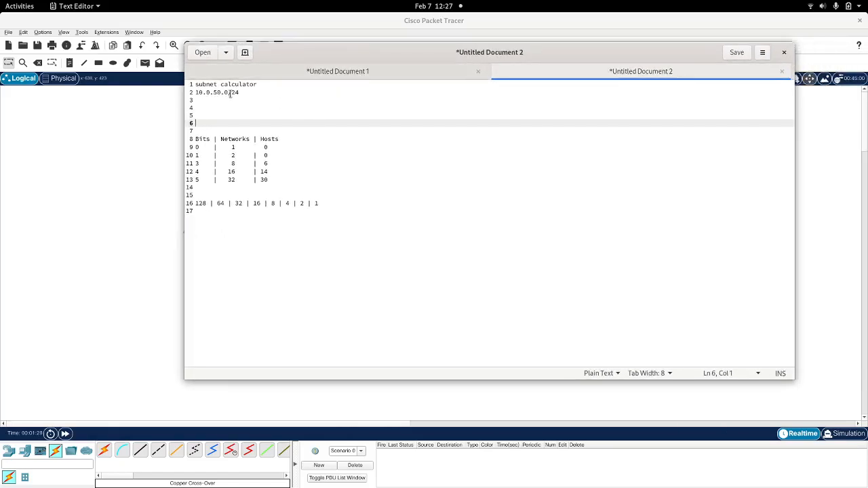
left_click_drag(228, 93, 198, 94)
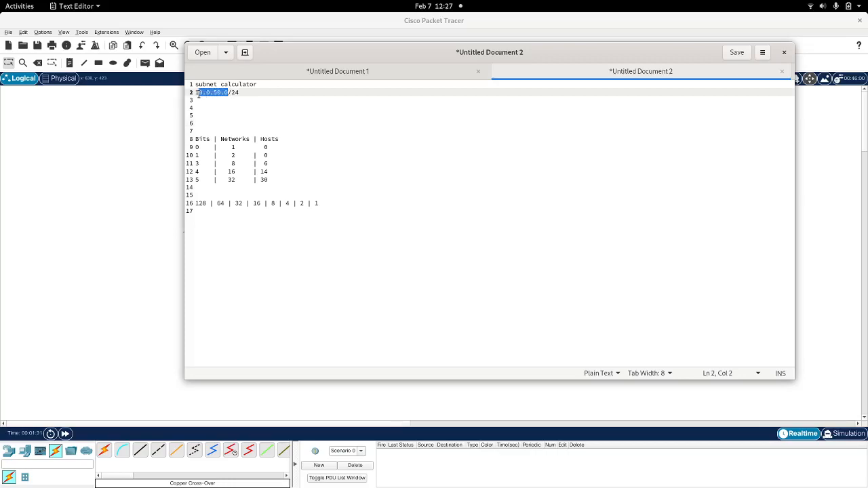
left_click(201, 107)
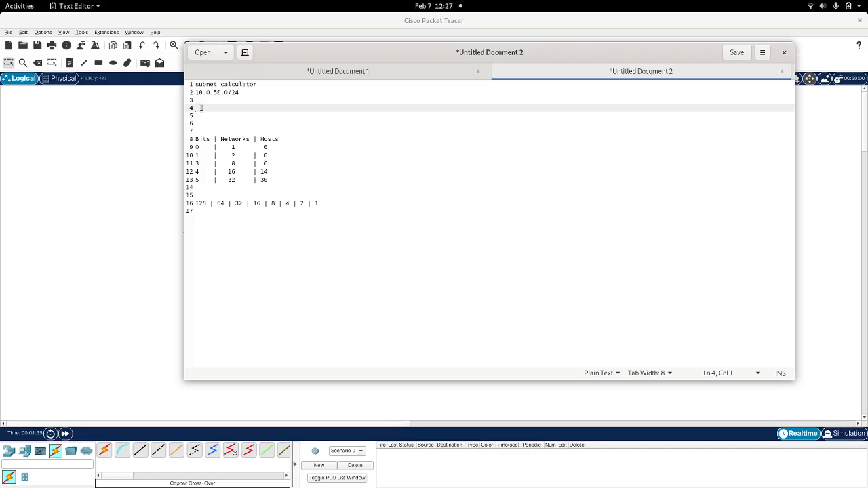
key("Up")
key("Up")
key("shift+Right")
key("shift+Right")
key("Down")
key("Down")
- Write a 32-bit binary address of all zeros on line 4, as four dot-separated octets, followed by a line break
type("0")
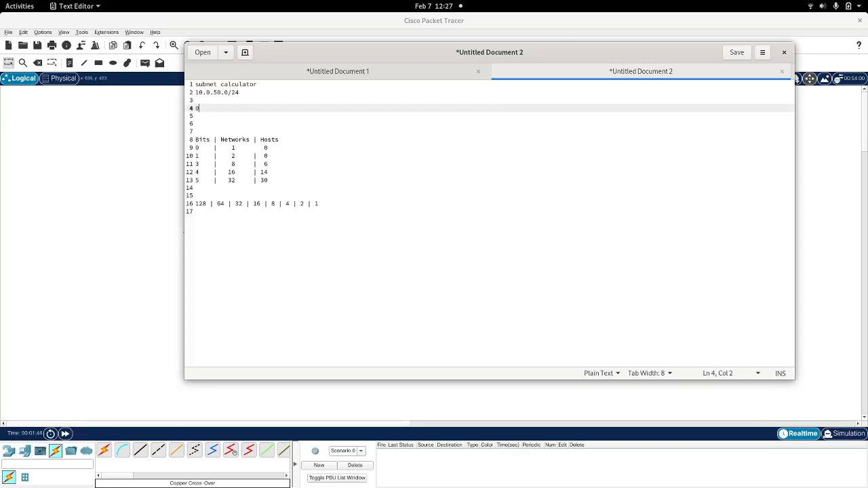
type("0000000")
key("shift+Left")
key("shift+Left")
key("shift+Left")
key("shift+Left")
key("shift+Left")
key("shift+Left")
key("shift+Left")
key("shift+Left")
key("ctrl+c")
key("End")
key("ctrl+v")
key("ctrl+v")
key("ctrl+v")
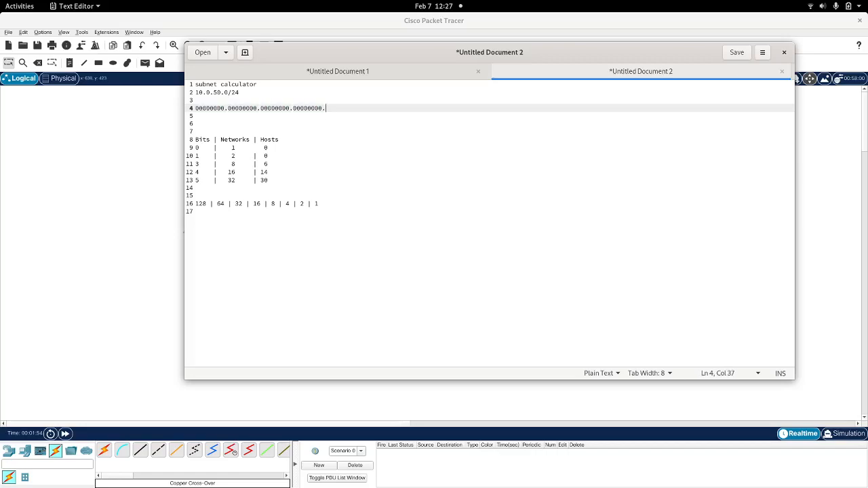
key("BackSpace")
key("Return")
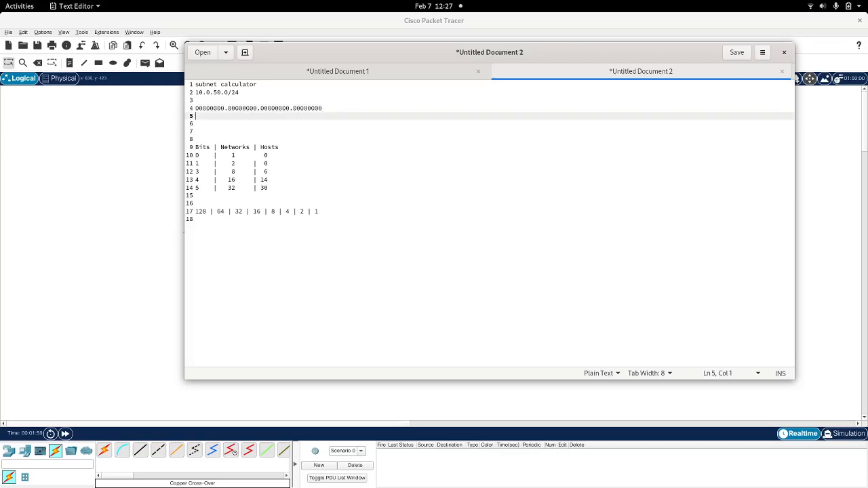
- Move the 128-to-1 bit value row from below the table to line 4, leaving three blank lines above the binary address
key("Down")
key("Down")
key("Down")
key("Down")
key("Down")
key("Down")
key("Down")
key("Down")
key("Down")
key("Down")
key("Down")
key("Down")
key("shift+End")
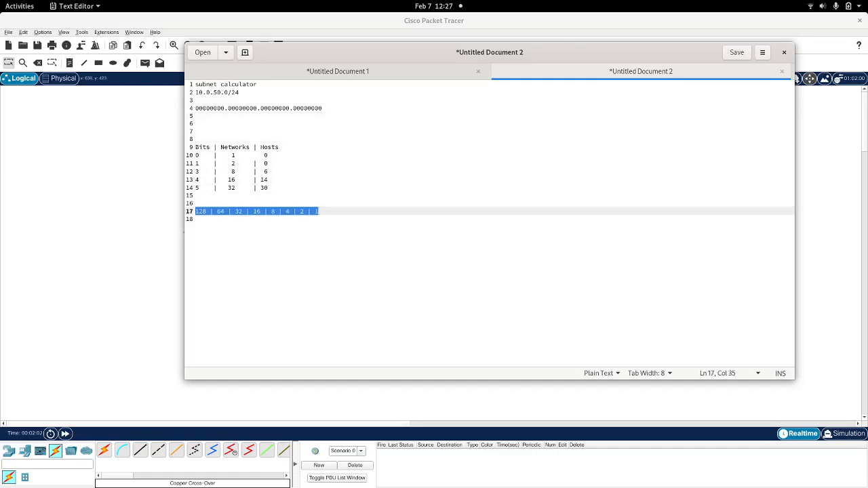
key("ctrl+x")
key("Up")
key("Up")
key("Up")
key("Up")
key("Up")
key("Up")
key("Up")
key("Up")
key("Up")
key("Up")
key("Up")
key("Up")
key("Up")
key("Up")
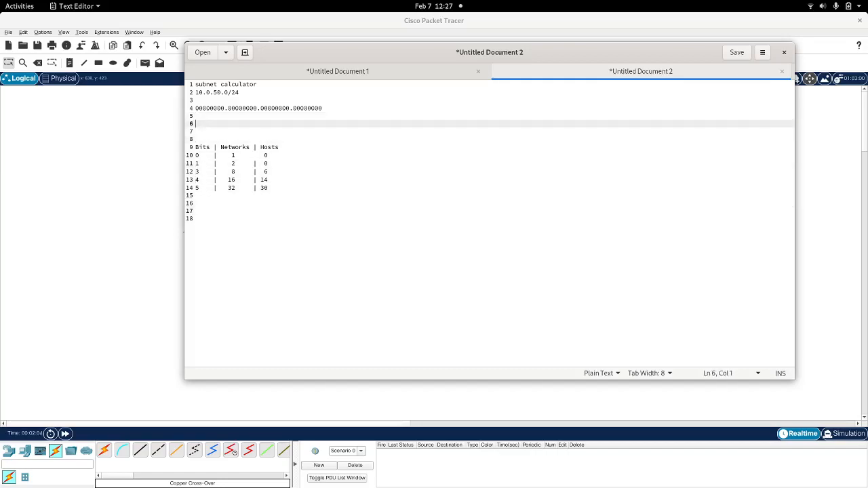
key("Return")
key("ctrl+v")
key("Return")
key("Return")
key("Return")
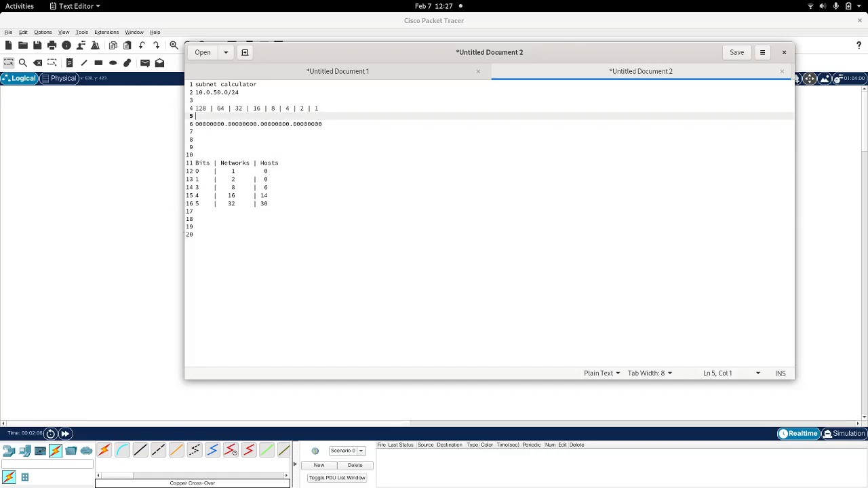
- Highlight the eight bits of the first octet in the binary address to review them
key("Down")
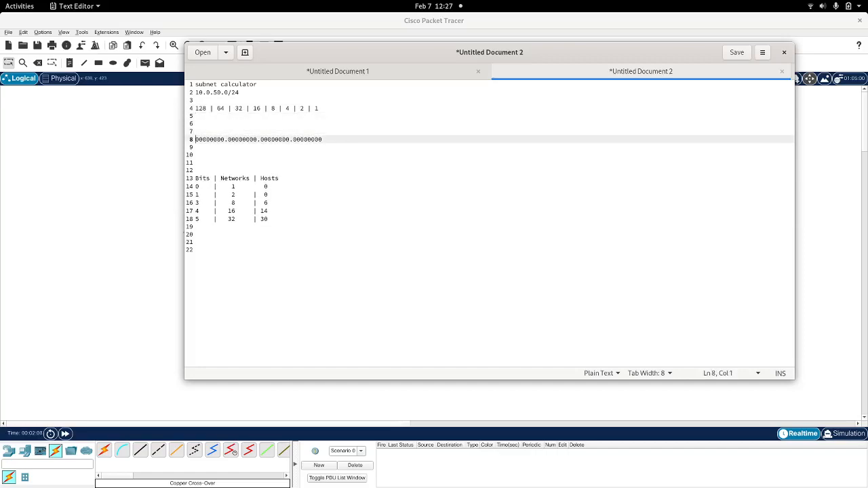
key("shift+Right")
key("shift+Right")
key("shift+Right")
key("shift+Right")
key("shift+Right")
key("shift+Right")
key("shift+Right")
key("shift+Right")
key("Left")
- Highlight the whole 128-to-1 bit value row, from its last value back to its first, to review it
key("Up")
key("Up")
key("Up")
key("Up")
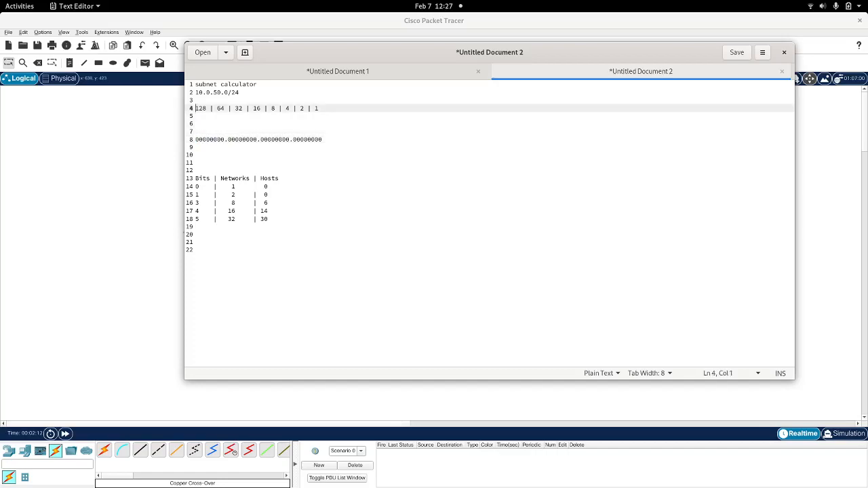
key("Right")
key("Right")
key("Right")
key("Right")
key("Right")
key("Right")
key("Right")
key("Right")
key("Right")
key("Right")
key("Right")
key("Right")
key("Right")
key("Right")
key("Right")
key("Right")
key("Right")
key("Right")
key("Right")
key("Right")
key("Right")
key("shift+Left")
key("shift+Left")
key("shift+Left")
key("shift+Left")
key("shift+Left")
key("shift+Left")
key("shift+Left")
key("shift+Left")
key("shift+Left")
key("shift+Left")
key("shift+Left")
key("shift+Left")
key("shift+Left")
key("shift+Left")
key("shift+Left")
key("shift+Left")
key("shift+Left")
key("shift+Left")
key("shift+Left")
key("shift+Left")
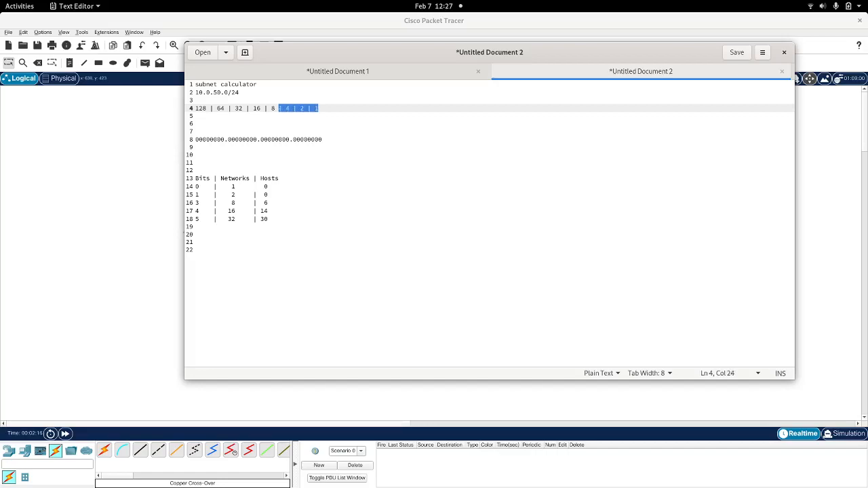
key("shift+Left")
key("shift+Left")
key("shift+Left")
key("shift+Left")
key("shift+Left")
key("shift+Left")
key("shift+Left")
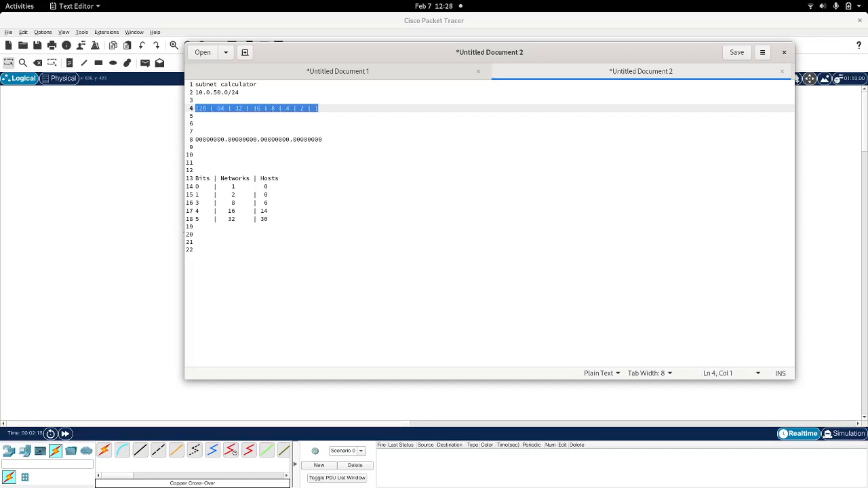
key("Right")
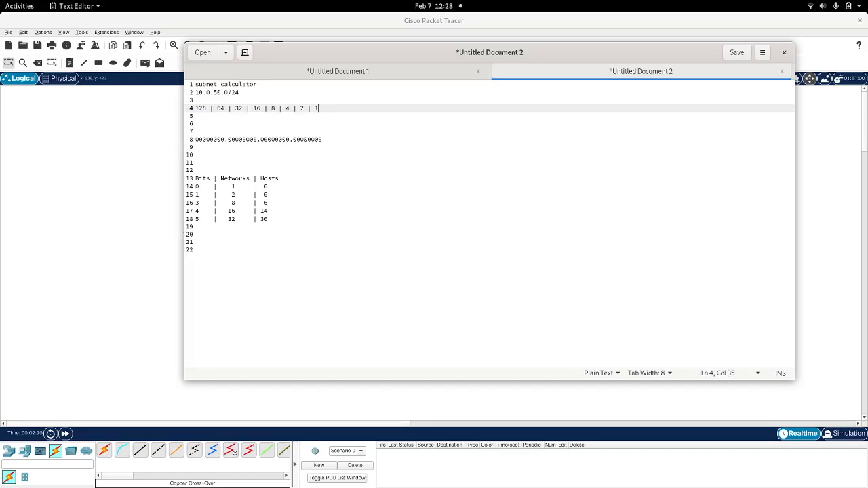
- Go back through the bit value row from 1 toward 64 to review the value of each bit position
key("Left")
key("Left")
key("Left")
key("Left")
key("Left")
key("Left")
key("Left")
key("Left")
key("Left")
key("Left")
key("Left")
key("Left")
key("Left")
key("Left")
key("Left")
key("Left")
key("Left")
key("Left")
key("Left")
key("Left")
key("Left")
key("Left")
key("Left")
key("Left")
- Remove one blank line directly above the all-zeros binary address
key("Down")
key("Down")
key("Down")
key("Down")
key("Left")
key("Left")
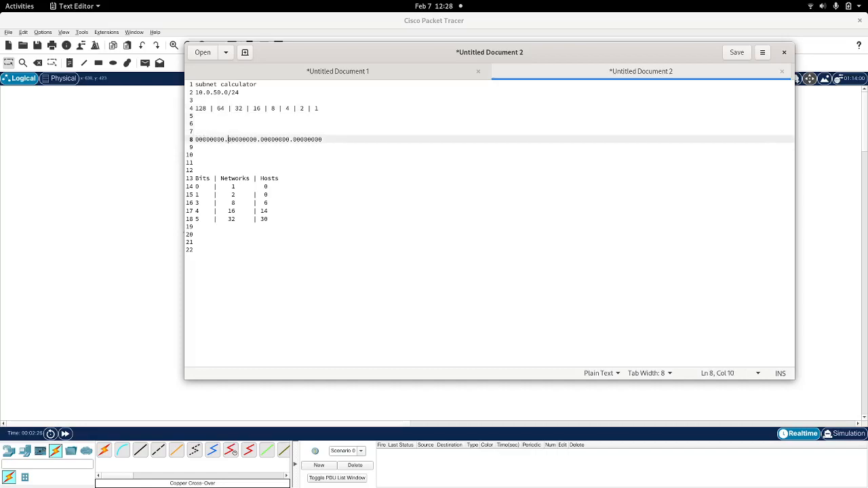
key("shift+Left")
key("Left")
key("Left")
key("Left")
key("Left")
key("Left")
key("BackSpace")
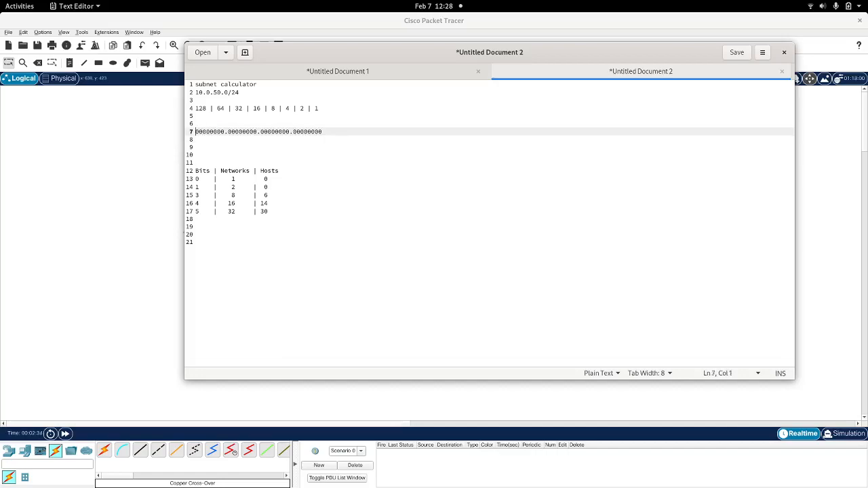
- Move 10.0.50.0/24 from line 2 to line 6 and leave a blank line between it and the binary address
key("Up")
key("Up")
key("Up")
key("Up")
key("Up")
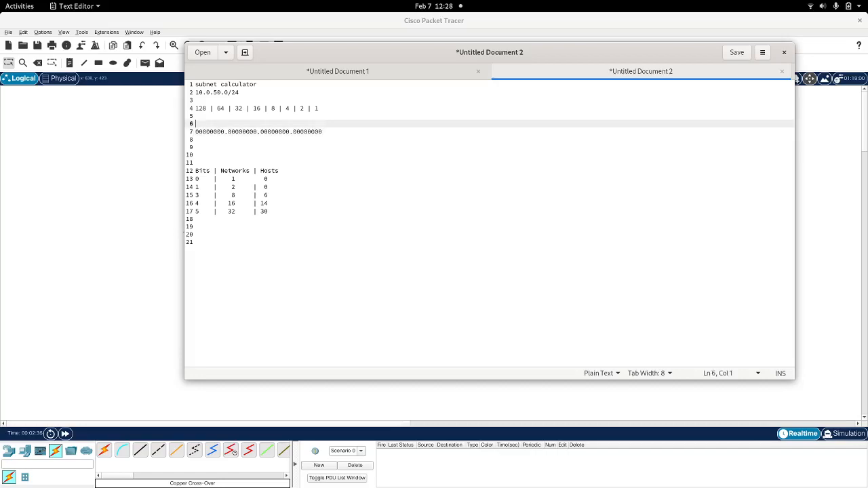
key("shift+End")
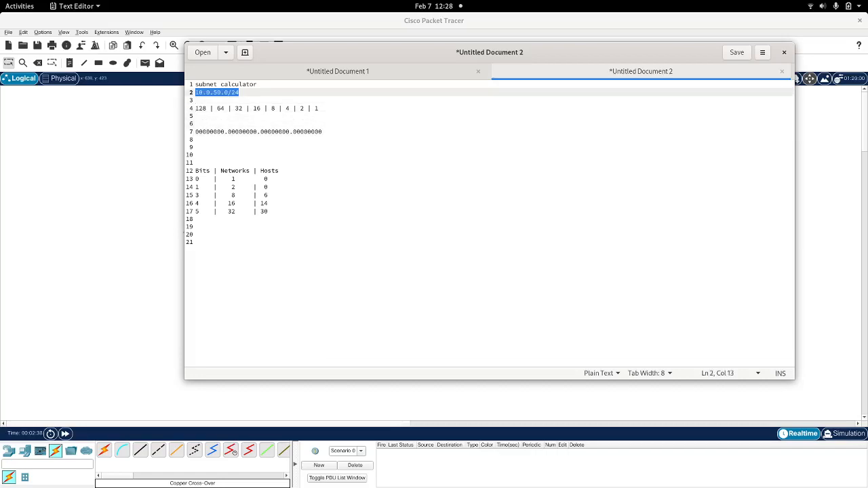
key("ctrl+x")
key("Down")
key("Down")
key("Down")
key("Down")
key("ctrl+v")
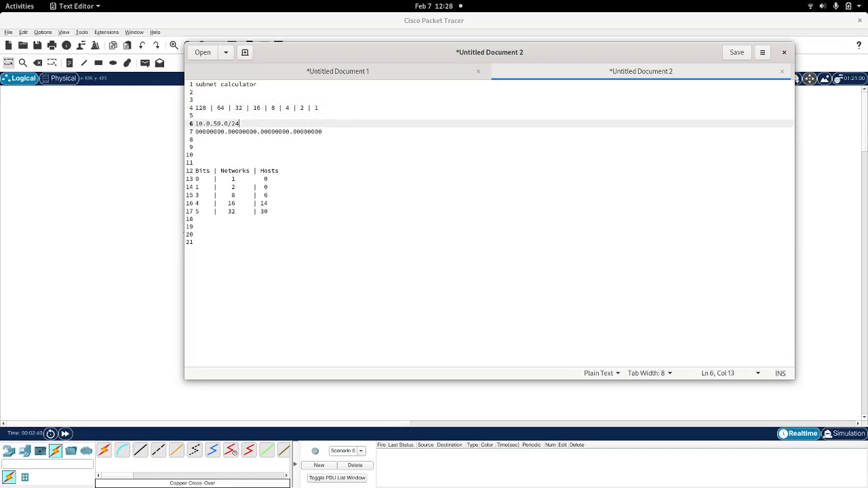
key("Return")
key("Down")
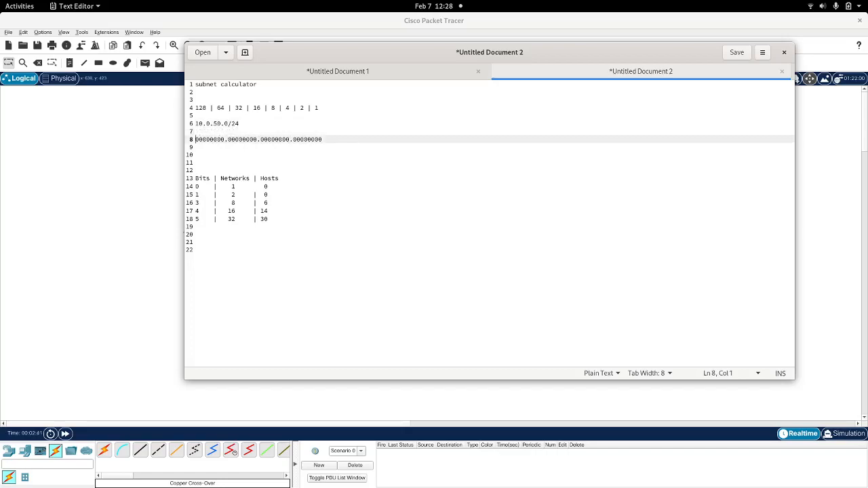
key("Up")
key("Up")
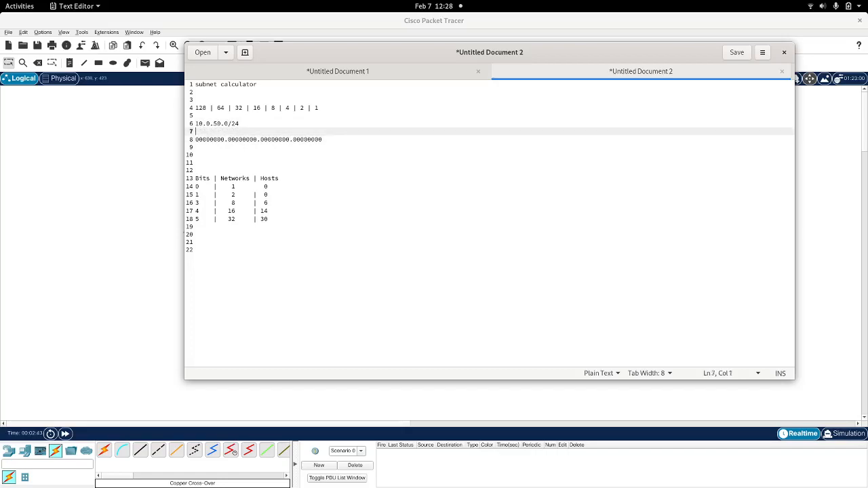
key("Down")
key("Down")
key("Up")
key("Down")
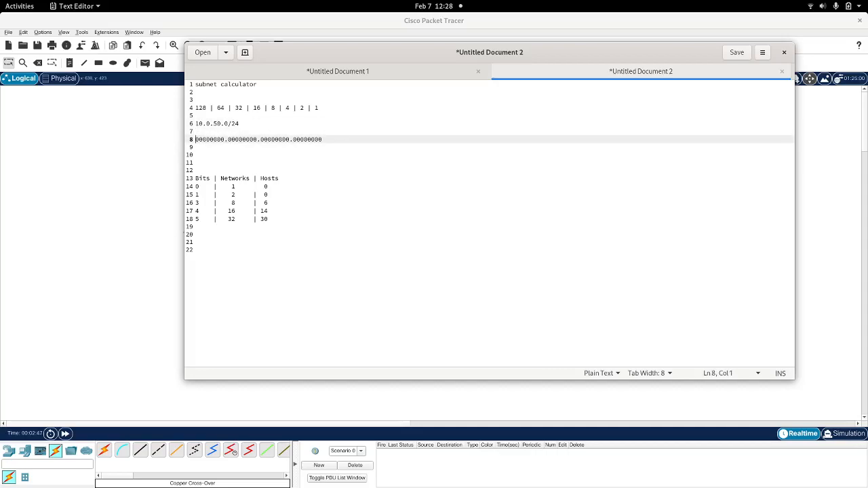
- Go through the bit value row from 128 onward to work out which bits add up to the first octet, 10
key("Up")
key("Up")
key("Up")
key("Up")
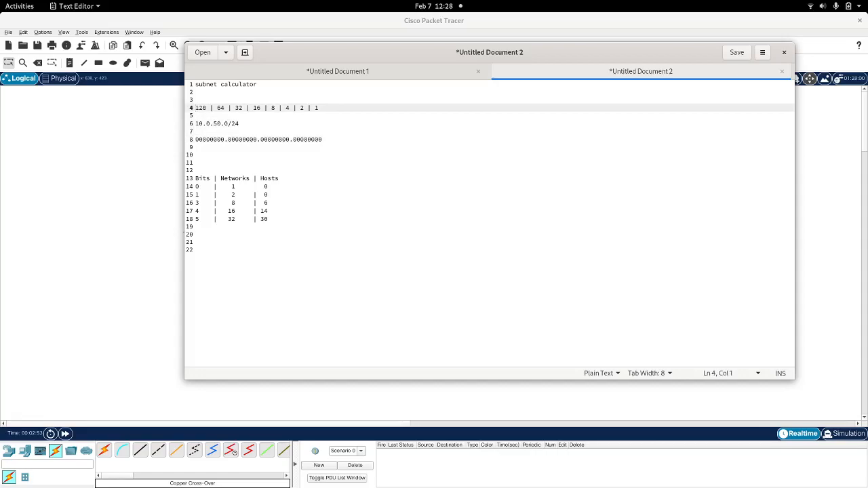
key("Right")
key("Right")
key("Right")
key("Right")
key("Right")
key("Right")
key("Right")
key("Right")
key("Right")
key("Right")
key("Right")
key("Right")
key("Right")
key("Right")
key("Right")
key("Right")
key("Right")
key("Right")
key("shift+Right")
key("Right")
key("Right")
key("Right")
key("Right")
key("Right")
key("Right")
key("Right")
key("Right")
key("Right")
key("Right")
key("Right")
key("Right")
key("Right")
key("Left")
key("Left")
key("Left")
key("Left")
key("Left")
key("Down")
key("Down")
key("Down")
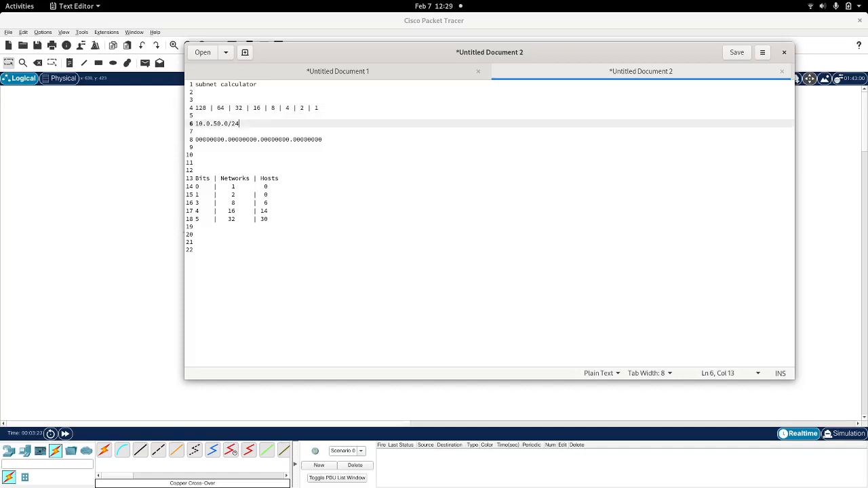
key("Up")
key("Down")
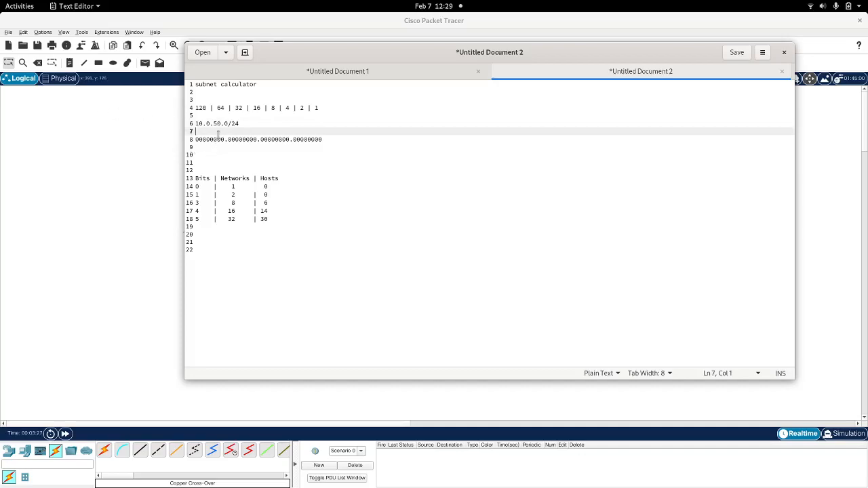
- Change the first octet of the binary address to 00001010 by setting its 8 and 2 bits to 1
left_click(220, 139)
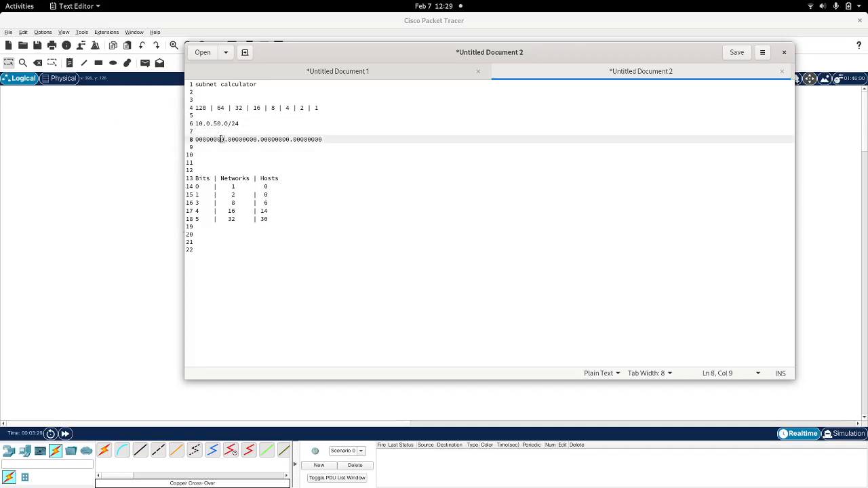
key("Left")
key("Left")
key("Left")
key("Right")
key("BackSpace")
type("1")
left_click(305, 108)
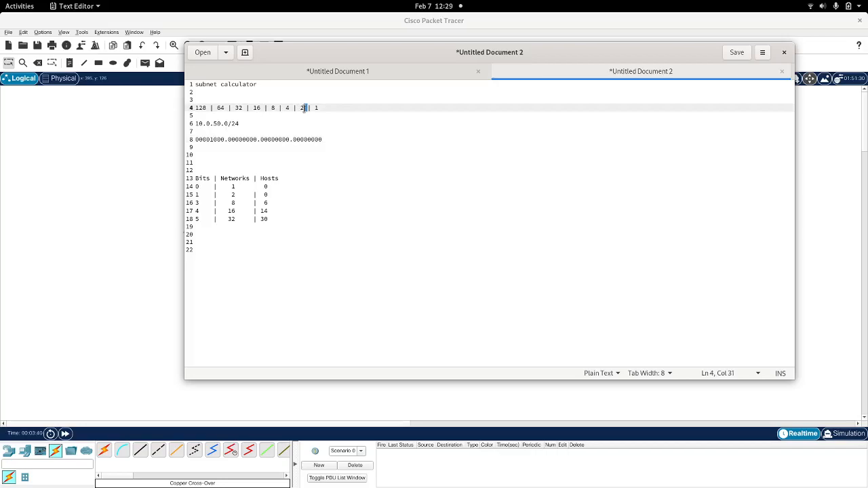
left_click(221, 139)
key("BackSpace")
type("1")
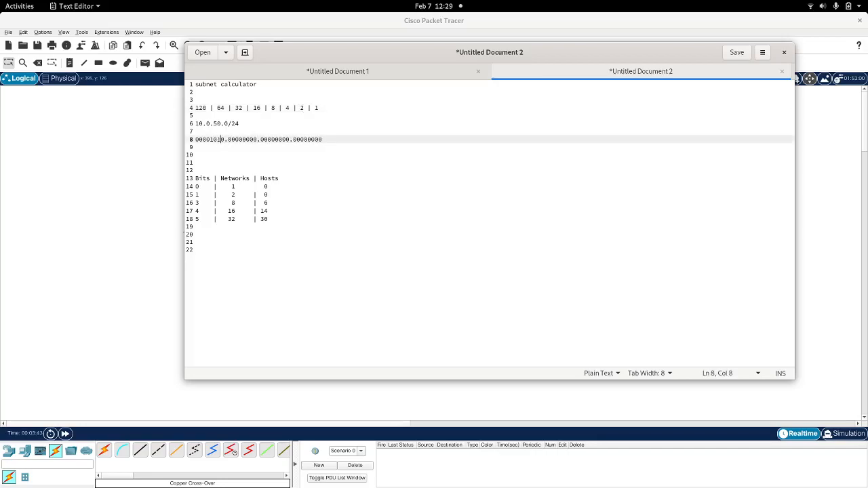
- Append "= 10.0." after the binary address as the decimal form of its first two octets
left_click(207, 139)
double_click(207, 139)
left_click(328, 139)
type("= 10.")
double_click(243, 140)
left_click(347, 139)
type("0.")
- Work out the bits for 50 from the value row and change the third octet of the binary address to 00110010
left_click(277, 139)
double_click(277, 139)
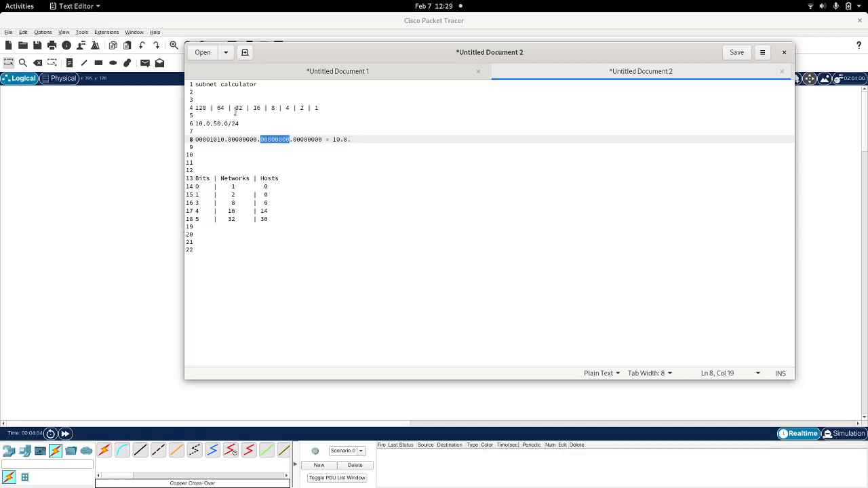
left_click_drag(235, 110, 261, 114)
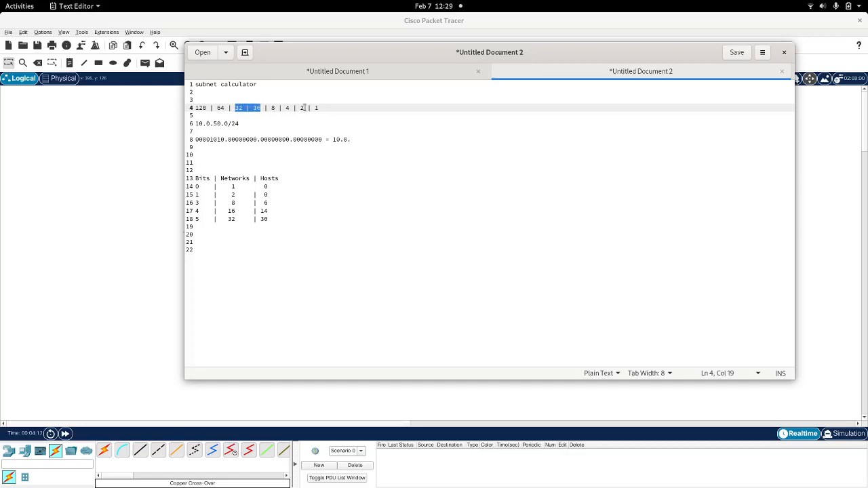
left_click_drag(305, 108, 300, 108)
left_click_drag(242, 107, 238, 109)
left_click(301, 142)
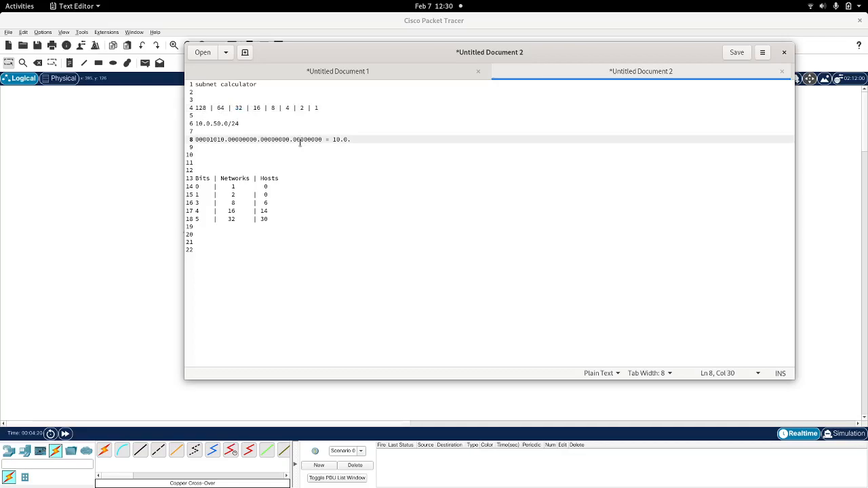
left_click(281, 139)
key("Left")
key("Left")
key("Left")
key("Left")
key("Right")
key("BackSpace")
type("1")
key("Right")
key("Right")
key("Right")
key("BackSpace")
type("1")
- Complete the decimal address at the end of line 8 with "50.0/24"
double_click(280, 139)
left_click(352, 139)
type("50.0/24")
- Copy the whole binary and decimal address line from line 8 to the blank line 9 below it
triple_click(385, 139)
left_click_drag(386, 138, 194, 140)
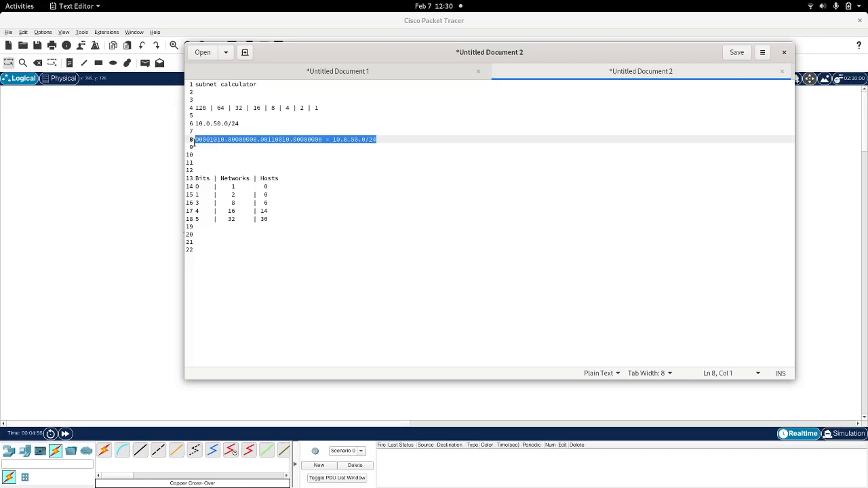
key("ctrl+c")
left_click(194, 140)
key("Down")
key("ctrl+v")
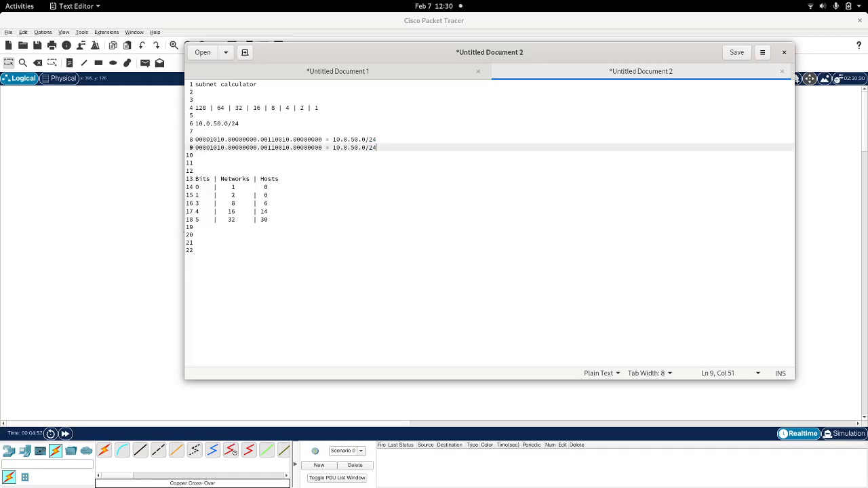
- Replace each of the first three octets on line 9 with 11111111 to represent the /24 mask
double_click(211, 148)
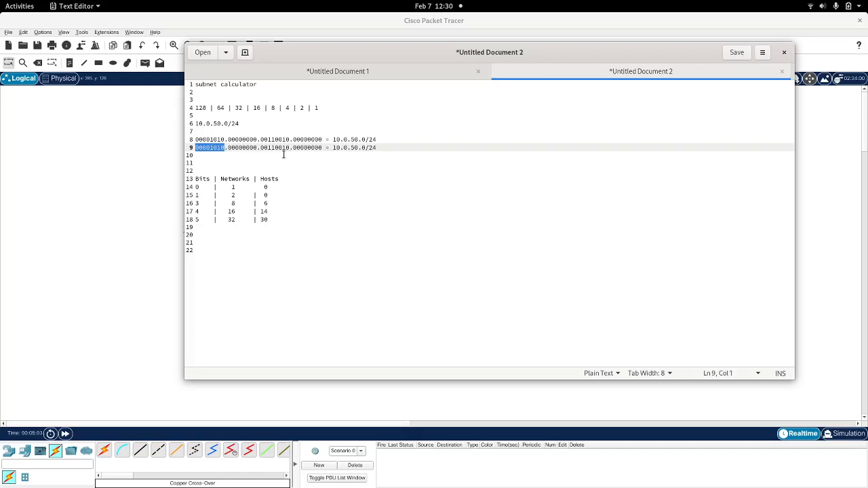
double_click(373, 148)
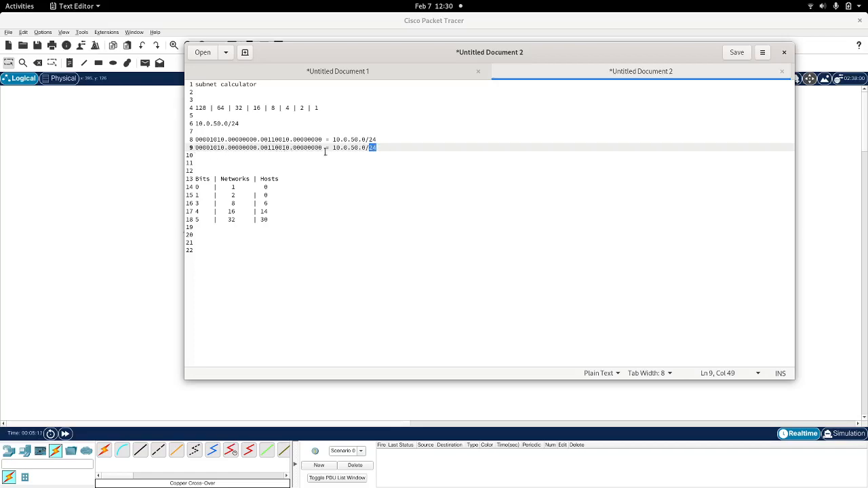
double_click(210, 148)
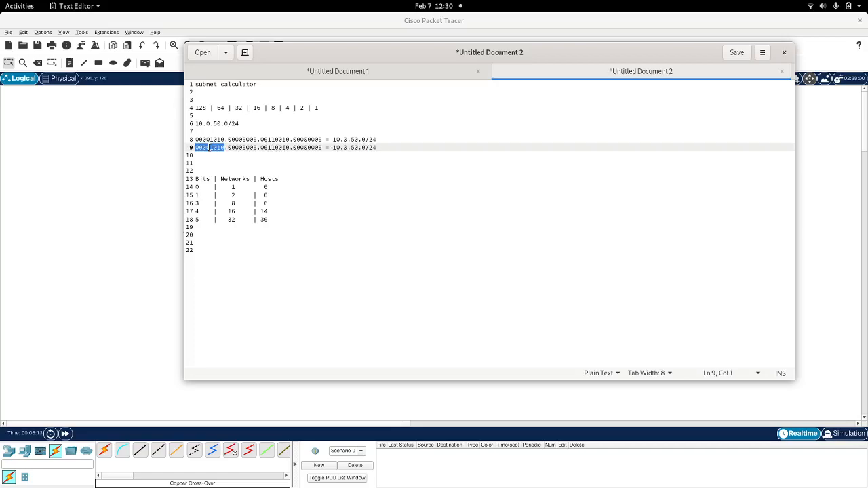
type("111111")
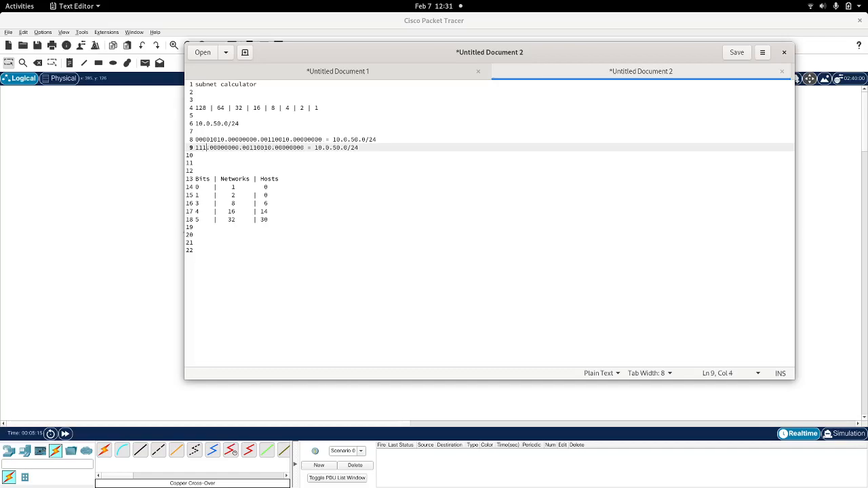
type("11")
double_click(210, 147)
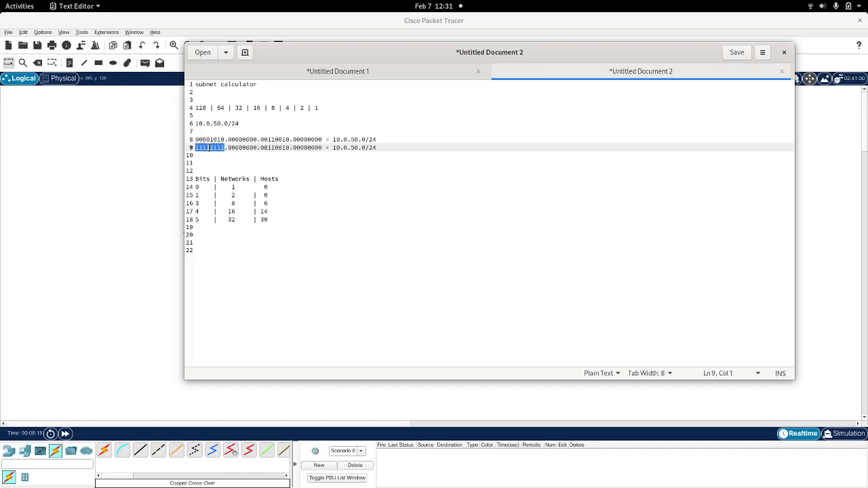
double_click(244, 147)
type("11111111")
double_click(272, 147)
type("11111111")
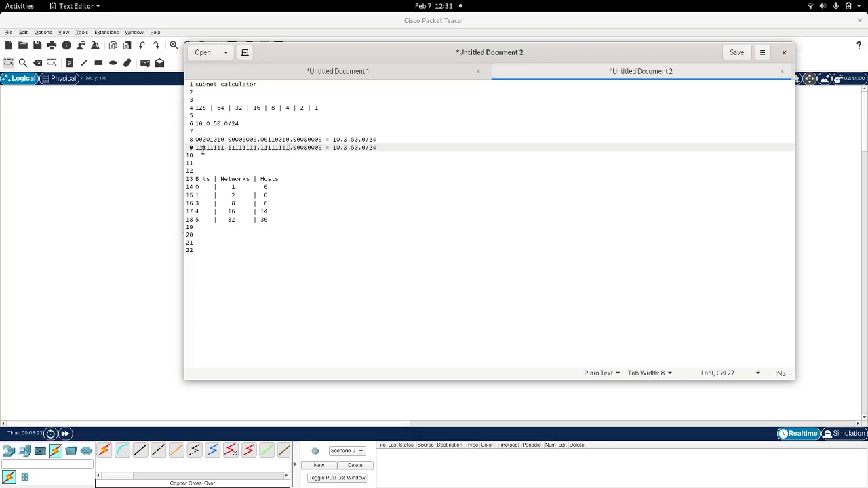
- Replace the decimal address at the end of line 9 with the mask 255.255.255.0 and add a blank line below it
left_click(372, 147)
double_click(369, 147)
left_click_drag(369, 147, 332, 148)
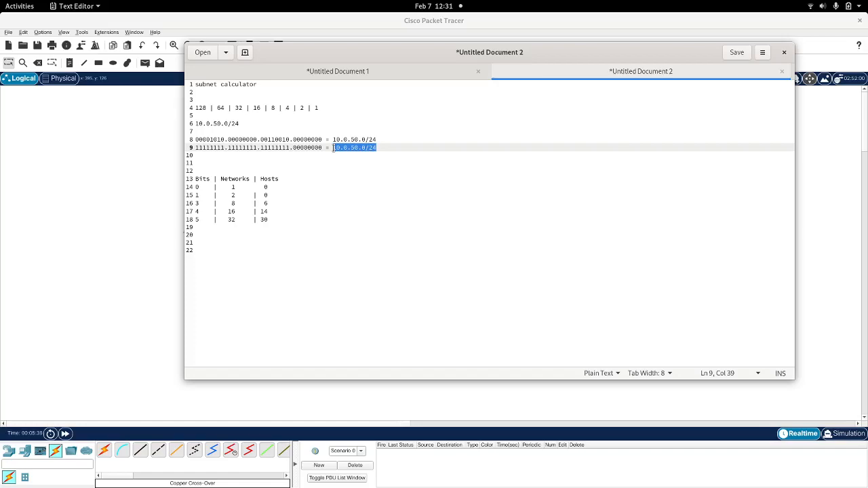
type("255.255.255.0")
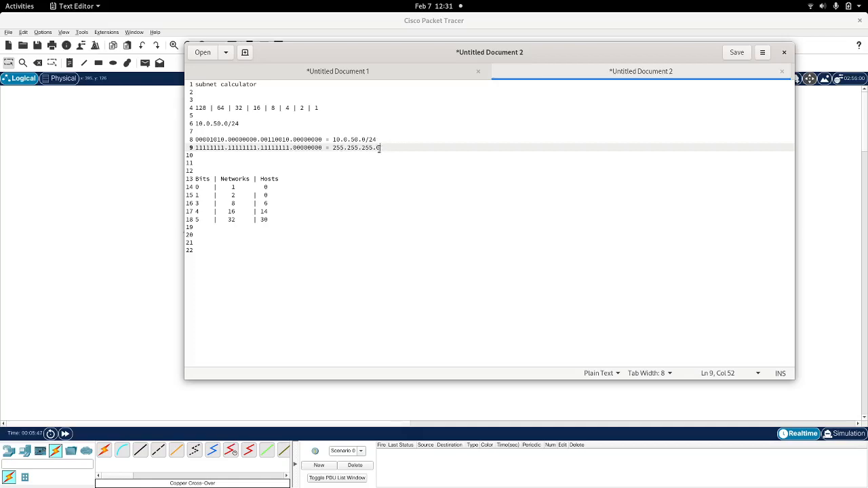
left_click_drag(381, 147, 332, 147)
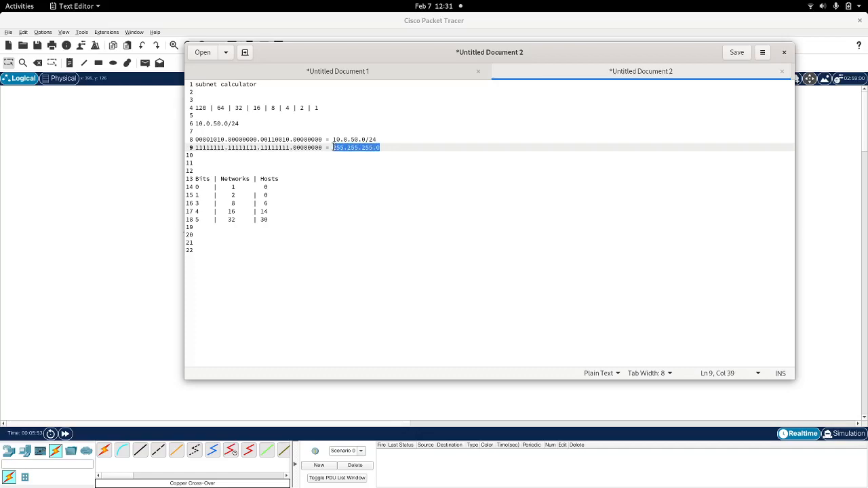
left_click(384, 148)
key("Return")
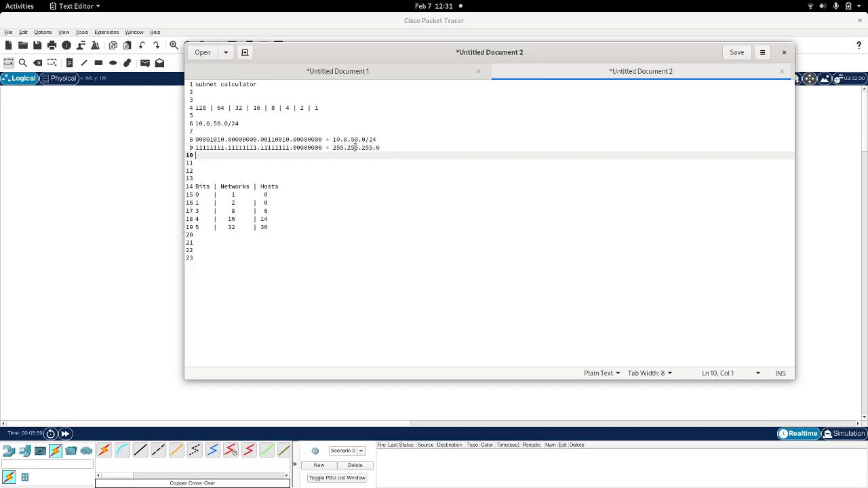
- Insert a "|" divider before the last octet on lines 8 and 9 to separate network bits from host bits
left_click(291, 140)
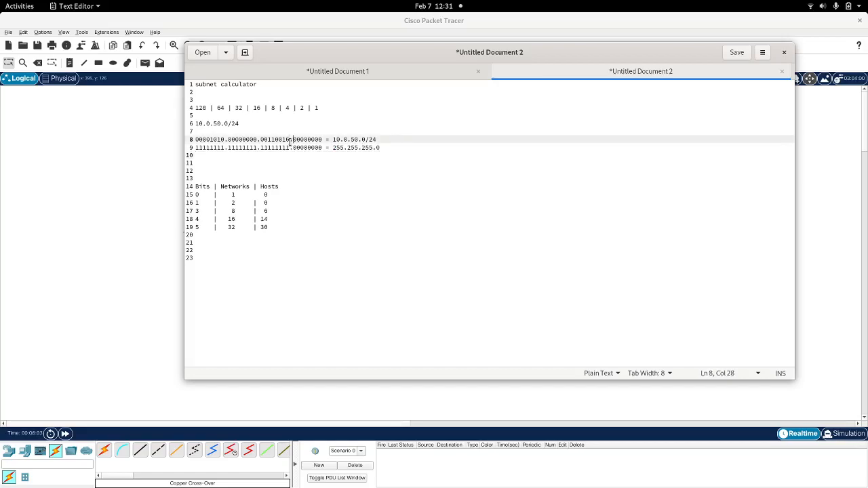
type(".")
left_click(292, 147)
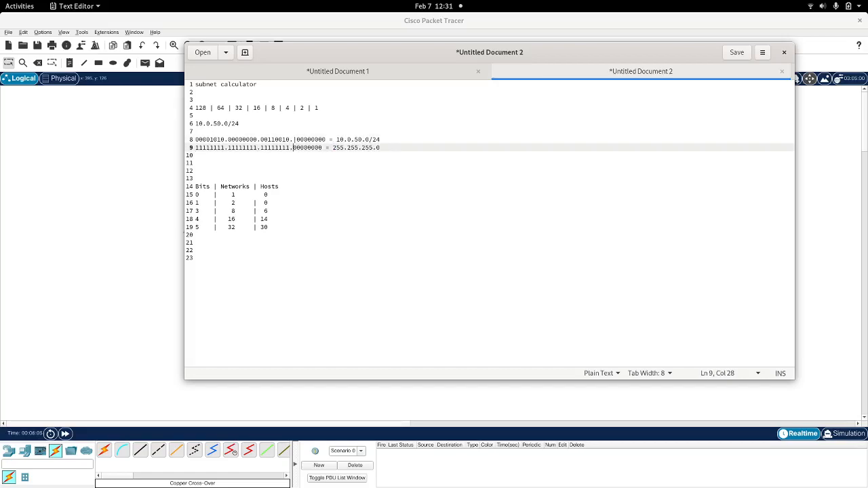
type(".")
- Highlight the network portion of the binary address on line 8, covering the first three octets
key("Up")
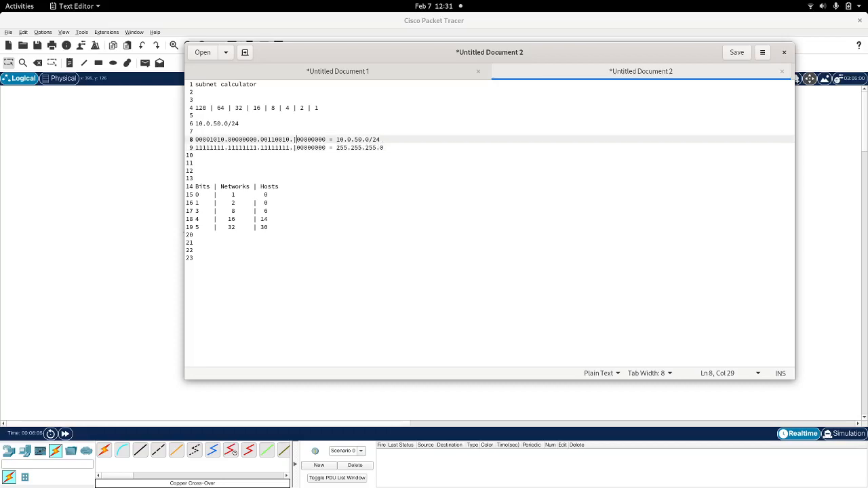
key("shift+Left")
key("shift+Left")
key("shift+Left")
key("shift+Left")
key("shift+Left")
key("shift+Left")
key("shift+Left")
key("shift+Left")
key("shift+Left")
key("shift+Left")
key("shift+Left")
key("shift+Left")
key("shift+Left")
key("shift+Left")
key("shift+Left")
key("shift+Left")
key("shift+Left")
key("shift+Left")
key("shift+Left")
key("shift+Left")
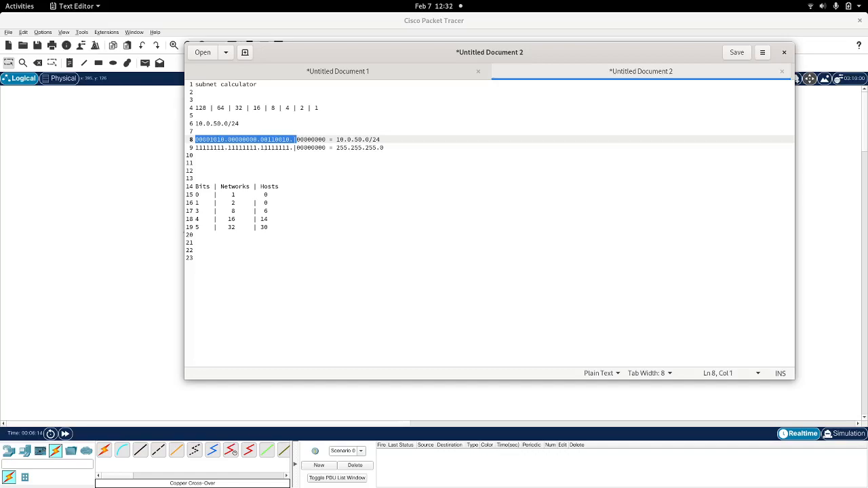
- Highlight the eight host bits after the divider on line 8
key("Right")
key("Right")
key("shift+Right")
key("shift+Right")
key("shift+Right")
key("shift+Right")
key("shift+Right")
key("shift+Right")
key("shift+Right")
key("shift+Right")
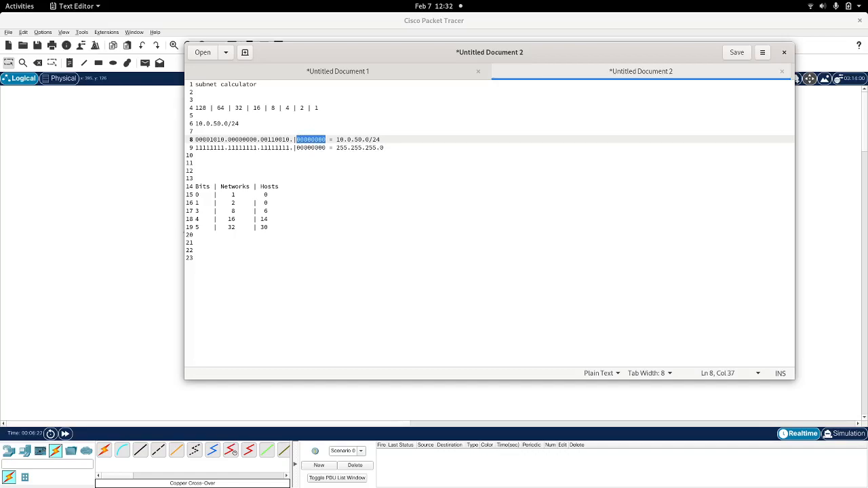
- Clear the selection and move the notes window aside to uncover the two PCs in the workspace behind it
key("Down")
key("Down")
key("Down")
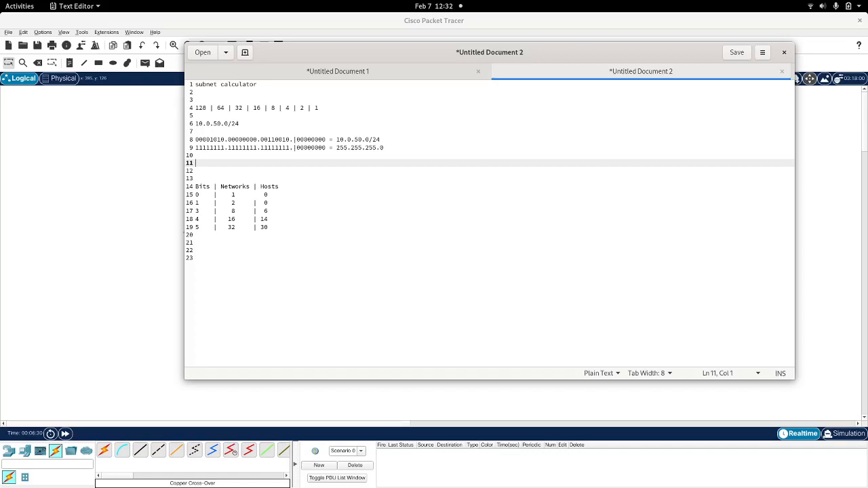
left_click_drag(292, 55, 495, 108)
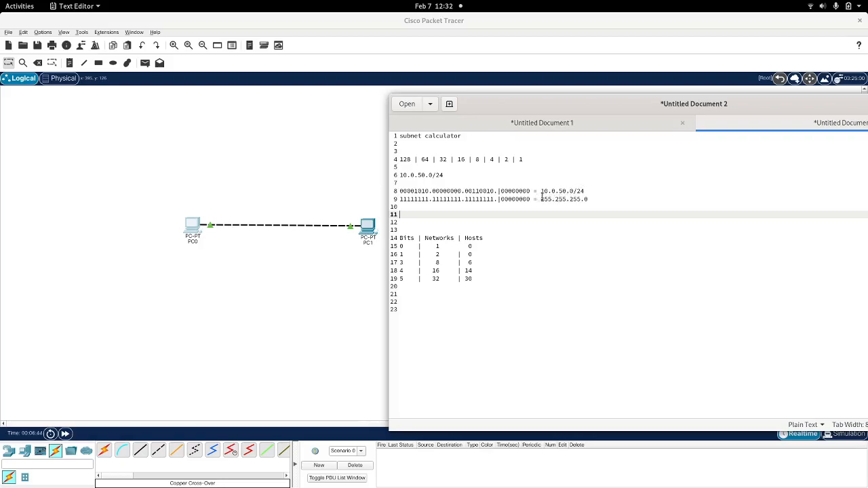
- Duplicate the line 8 address onto a new line 9, leaving a blank line before the mask
left_click(585, 191)
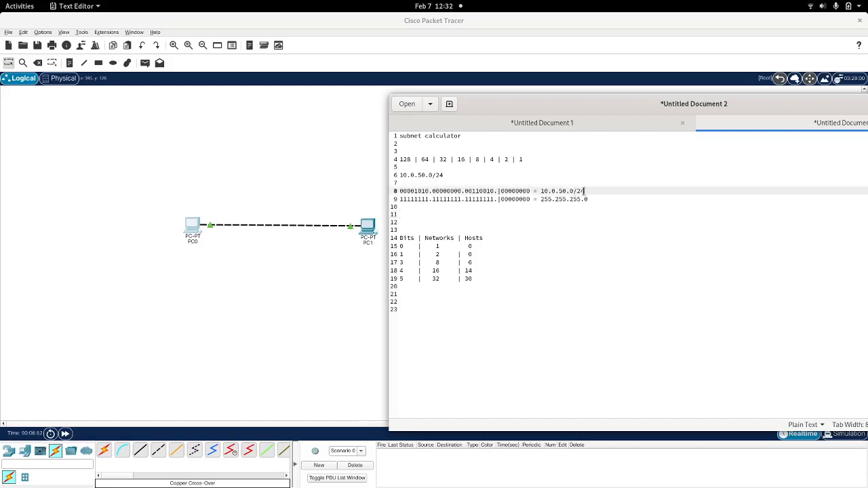
triple_click(585, 192)
double_click(519, 191)
left_click(592, 193)
key("Return")
key("Up")
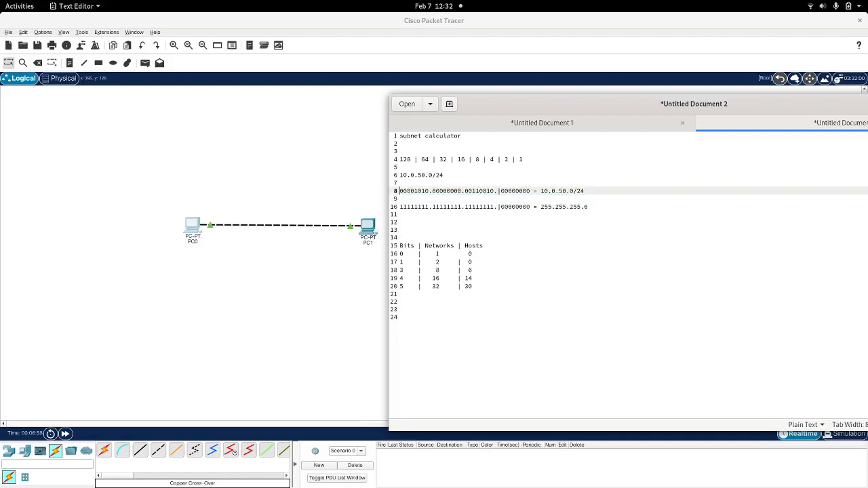
key("shift+End")
key("ctrl+c")
key("End")
key("Return")
key("ctrl+v")
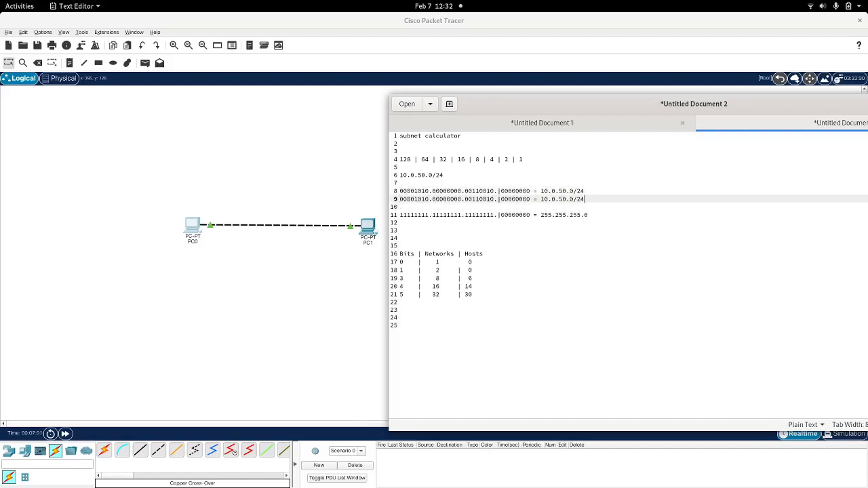
- Change line 9 to the first host by setting its last octet to 00000001 and its decimal address to 10.0.50.1/24
double_click(510, 199)
left_click(530, 199)
key("BackSpace")
type("1")
left_click_drag(590, 199, 569, 199)
type("1/24")
double_click(521, 159)
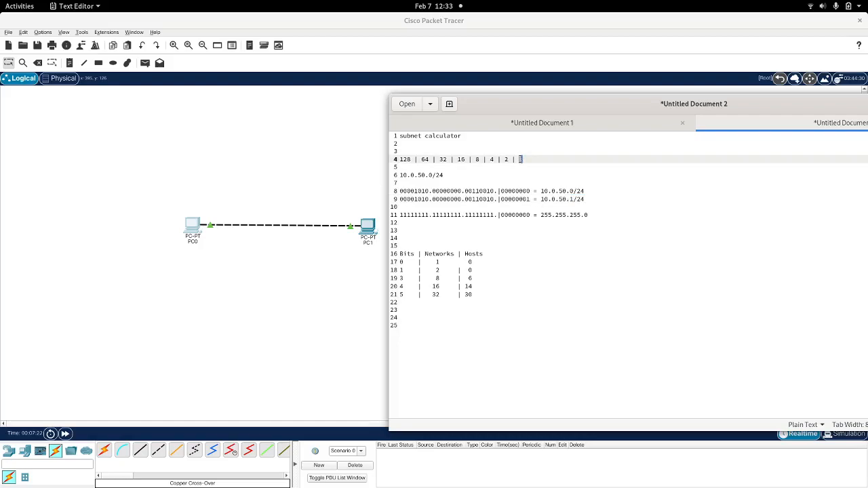
- Duplicate the 10.0.50.1/24 line onto a new line 10 directly below it
left_click(593, 198)
key("Return")
key("shift+Up")
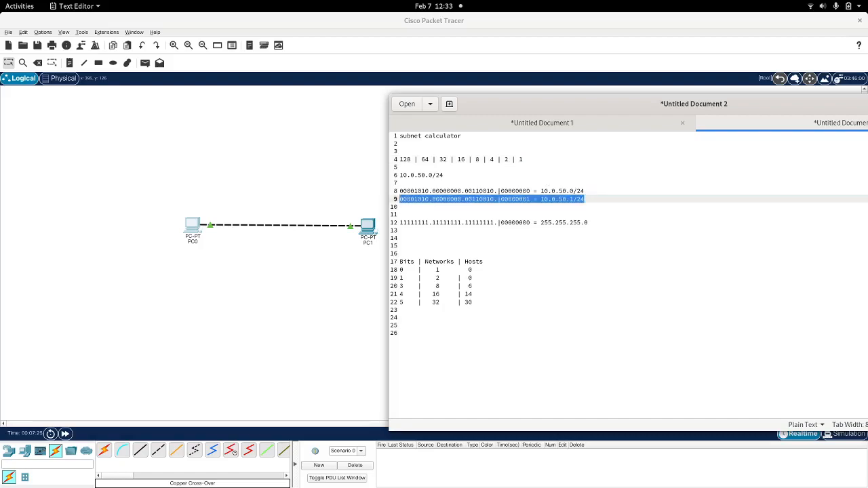
key("ctrl+c")
key("Down")
key("ctrl+v")
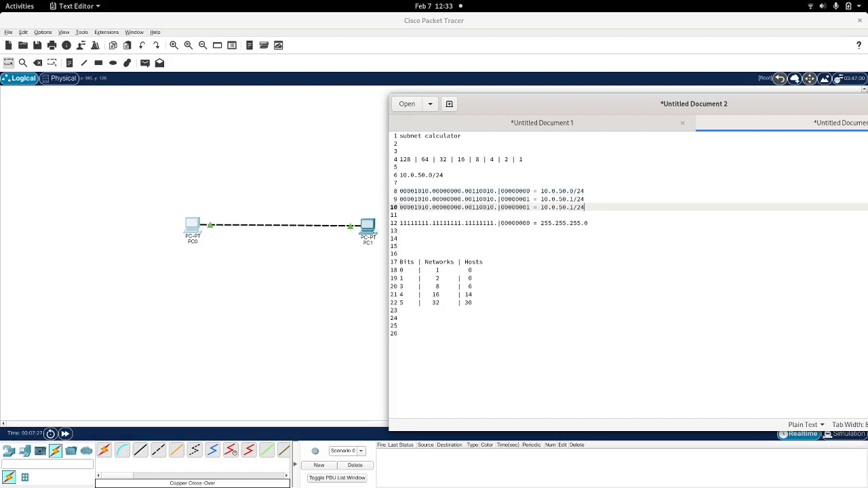
- Change line 10 to the second host by setting its last octet to 00000010 and its decimal address to 10.0.50.2/24
left_click(529, 208)
key("BackSpace")
type("0")
left_click(574, 208)
key("BackSpace")
type("2")
- Compare the network bits of lines 9 and 10, and highlight the host bits on line 9
left_click_drag(497, 199, 394, 199)
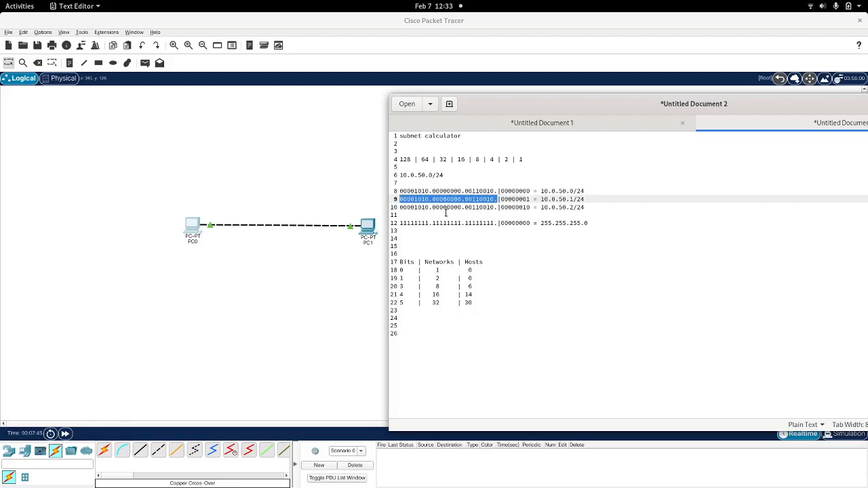
left_click_drag(498, 207, 393, 207)
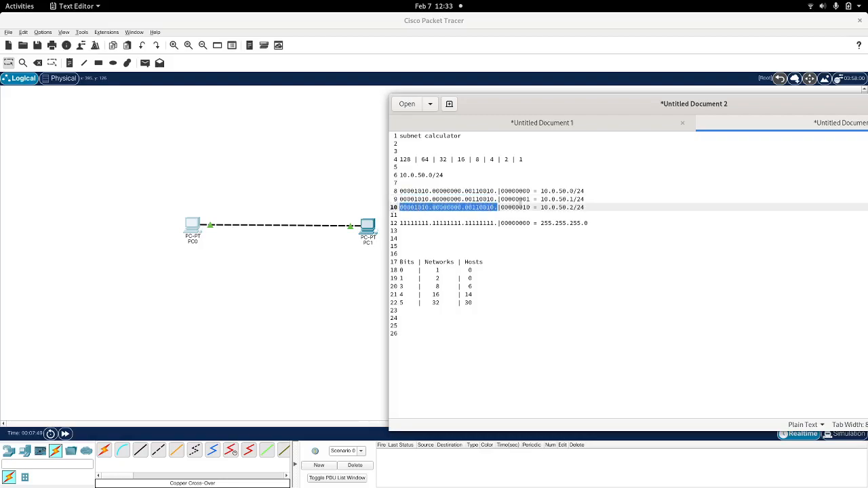
double_click(526, 199)
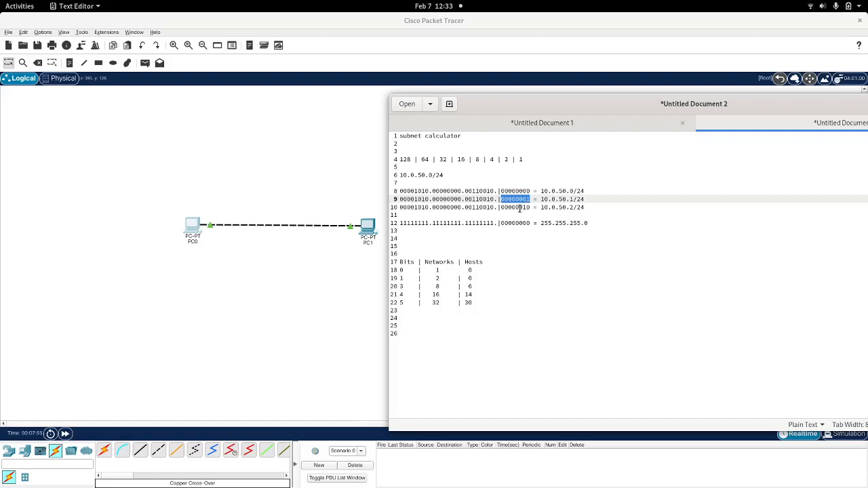
- Duplicate the 10.0.50.2/24 line onto a new line 11 directly below it
left_click_drag(587, 206, 391, 211)
key("Right")
key("Return")
key("ctrl+v")
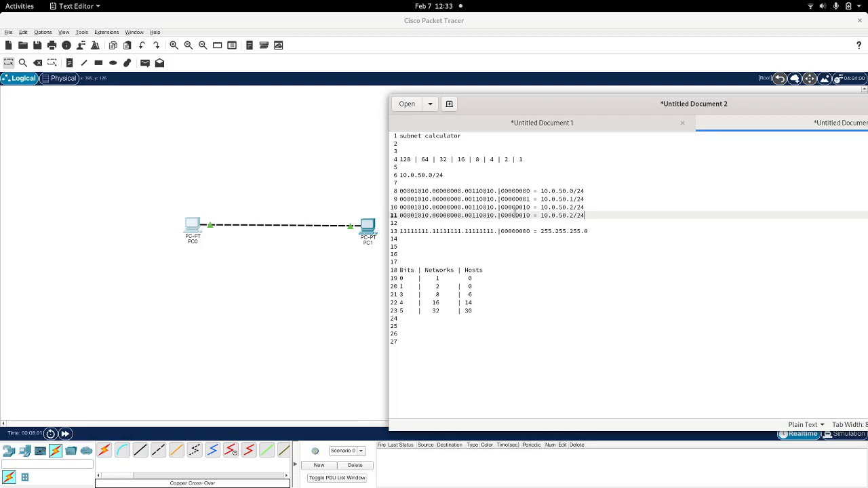
- Change line 11 to the last host by setting its final octet to 11111110 and its decimal address to 10.0.50.254/24
double_click(515, 216)
type("11111111")
key("BackSpace")
type("0")
left_click(575, 215)
type("54")
- Move the prefix length "24" from the end of line 9 to the last line of the document
left_click(572, 199)
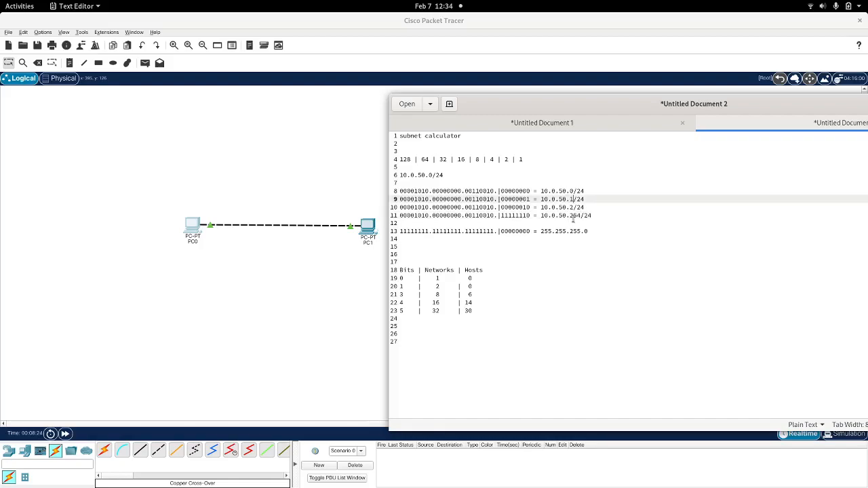
key("ctrl+x")
key("ctrl+End")
key("ctrl+v")
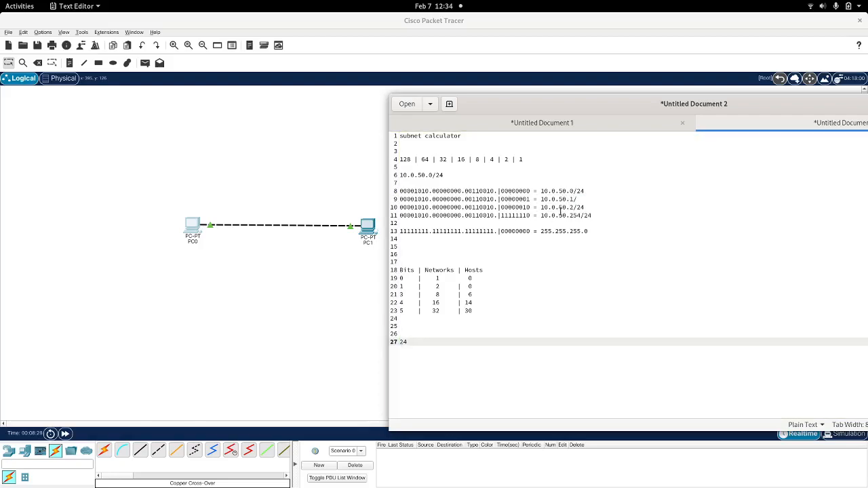
- Highlight the host address 10.0.50.1 on line 9
left_click(572, 199)
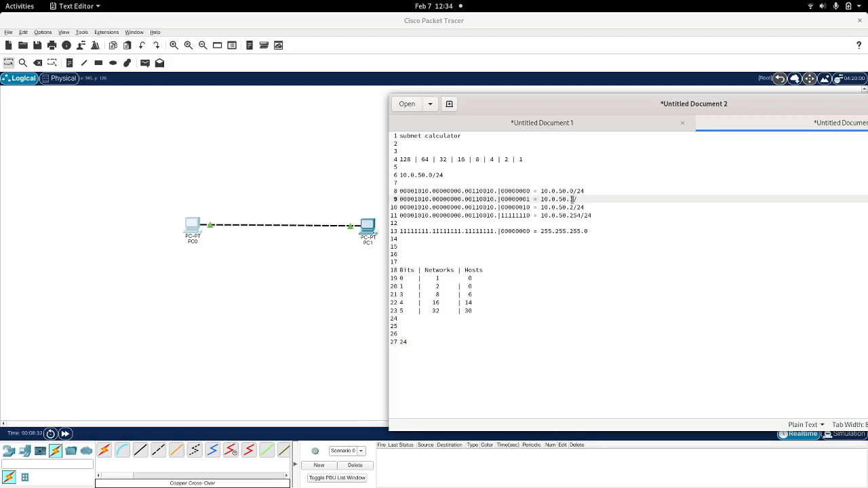
key("shift+Left")
key("shift+Left")
key("shift+Left")
key("shift+Left")
key("shift+Left")
key("shift+Left")
key("shift+Left")
key("shift+Left")
key("shift+Left")
- Switch to Packet Tracer, open the IP configuration of PC0 and set its IPv4 address to 10.0.50.1
left_click(194, 234)
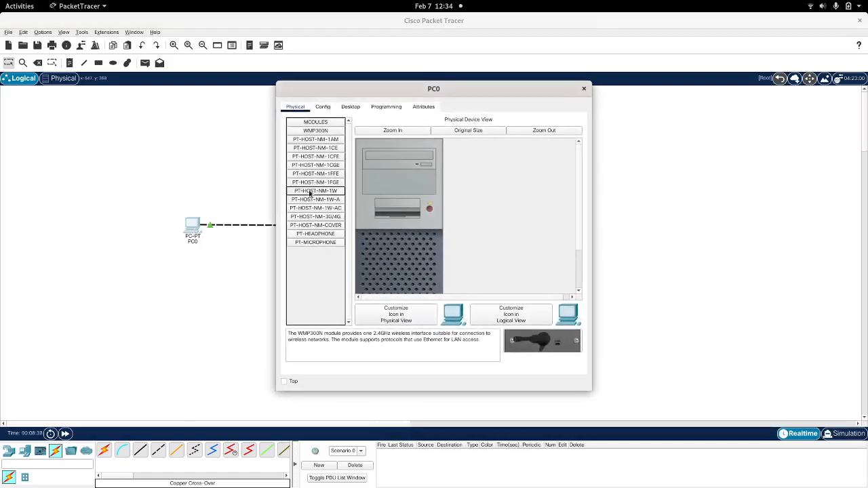
left_click(351, 107)
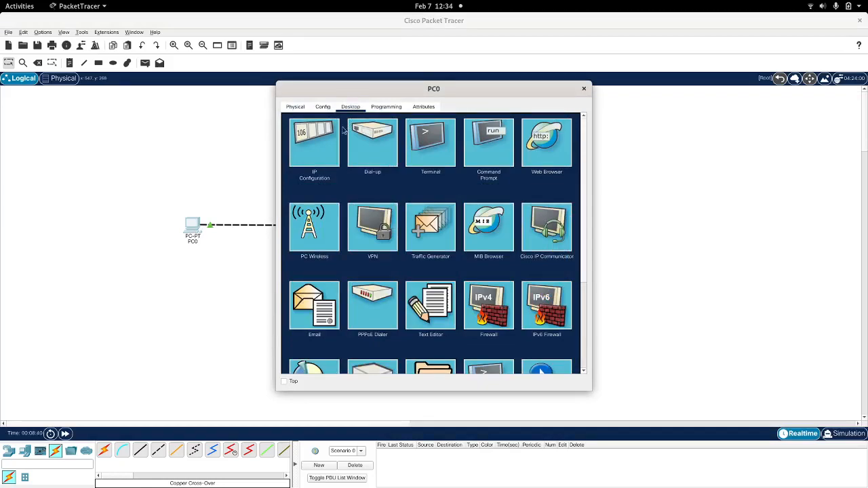
left_click(308, 139)
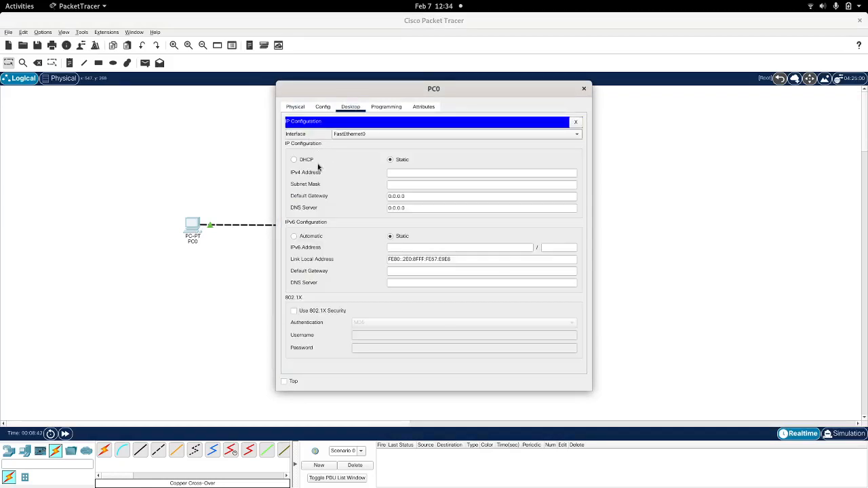
left_click(391, 172)
type("100.50.1")
- Set the subnet mask of PC0 to 255.255.255.0 and close its configuration window
left_click(416, 184)
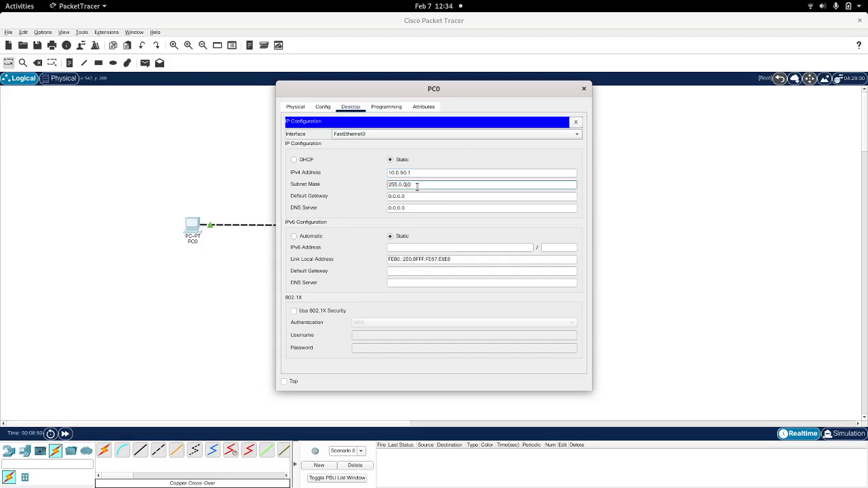
key("BackSpace")
type("255")
key("BackSpace")
type("255.")
triple_click(487, 173)
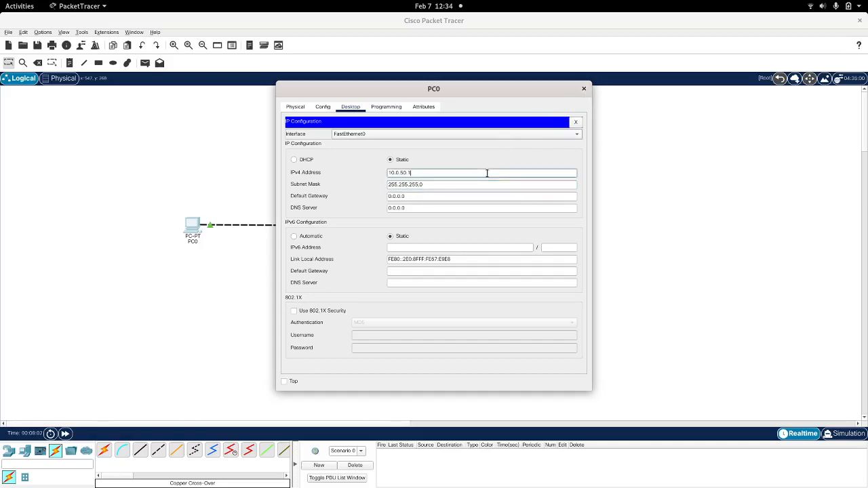
left_click(584, 89)
- Open the IP configuration of PC1 and set its IPv4 address to 10.0.50.2
left_click(366, 226)
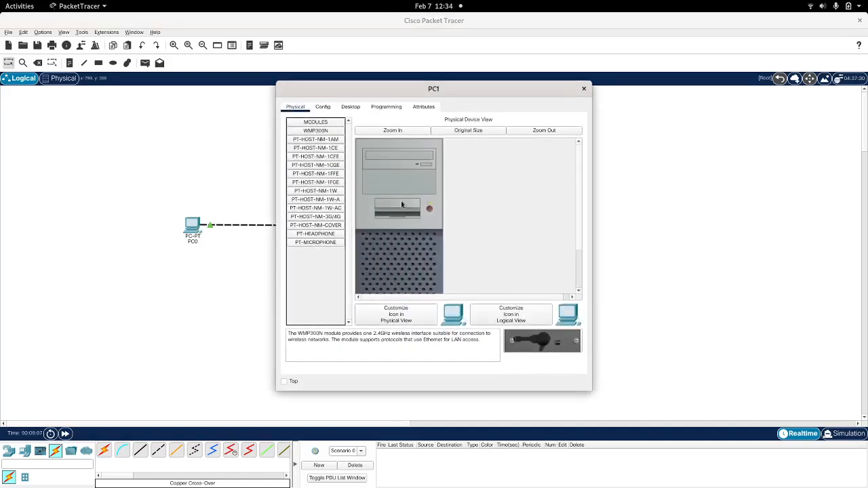
left_click(353, 110)
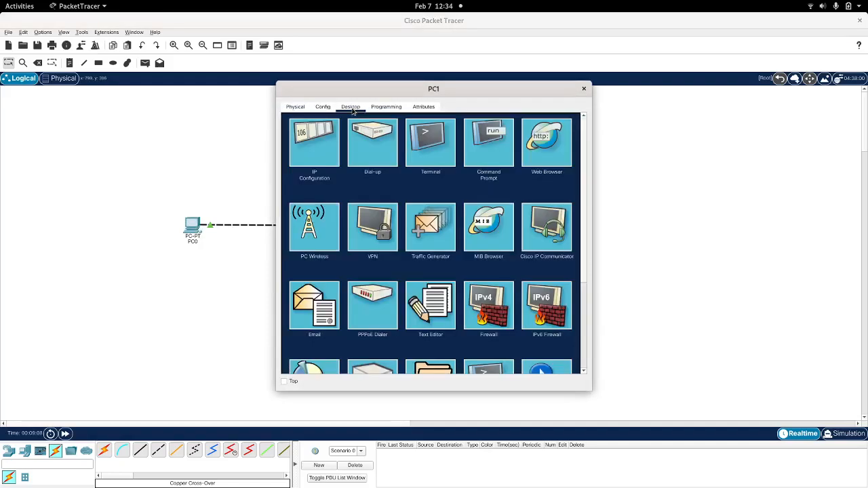
left_click(312, 148)
left_click(406, 173)
type("10.0.50.1")
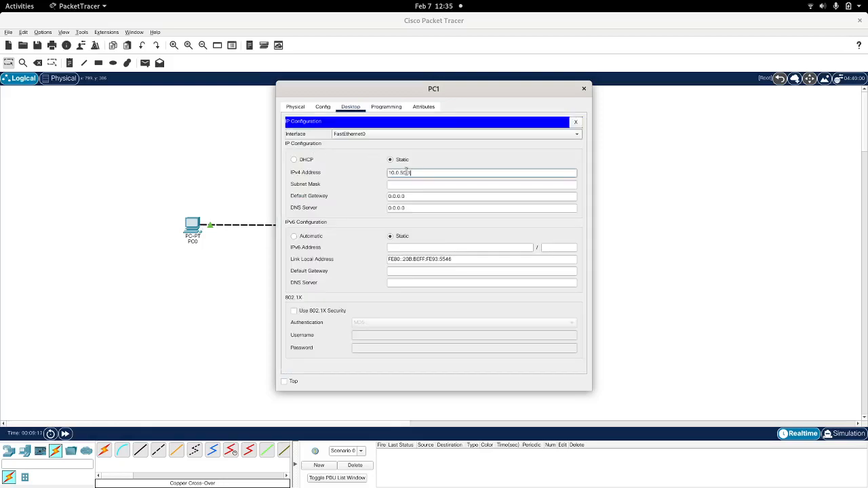
key("BackSpace")
type("2")
- Set the subnet mask of PC1 to 255.255.255.0 and close its configuration window
key("Tab")
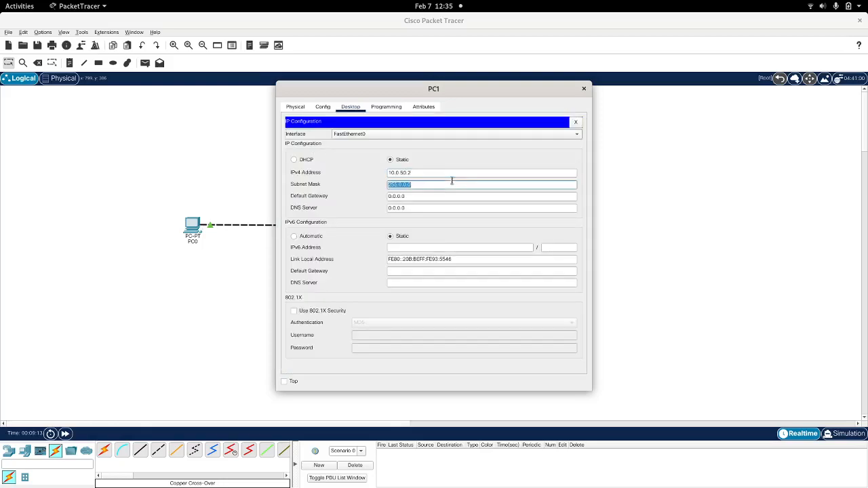
key("Left")
key("BackSpace")
type("255")
key("Right")
key("Right")
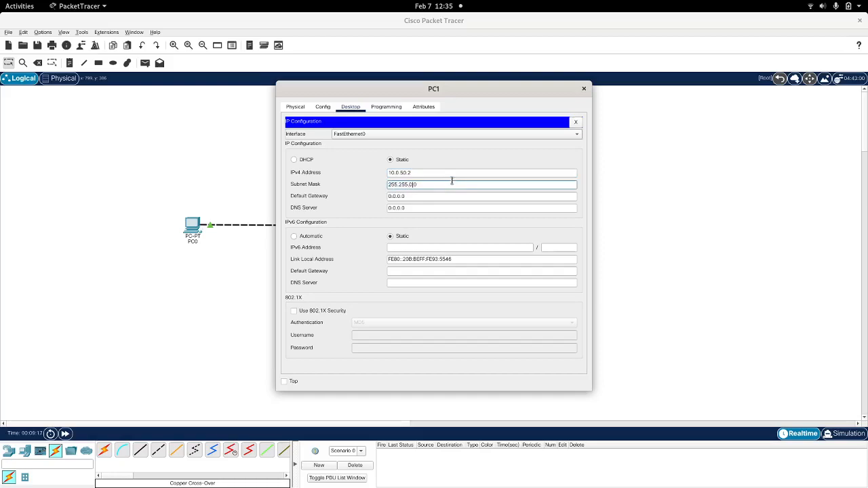
key("BackSpace")
type("255")
left_click(584, 89)
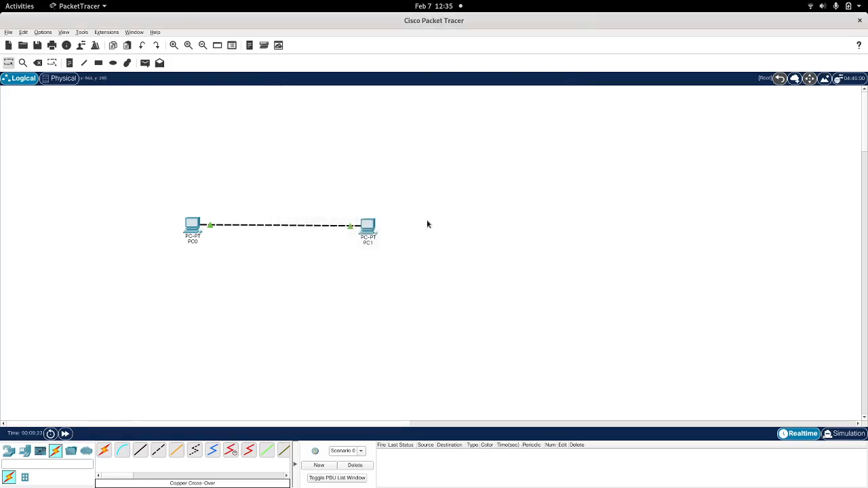
- Open the command prompt of PC1 and ping 10.0.50.1
left_click(368, 230)
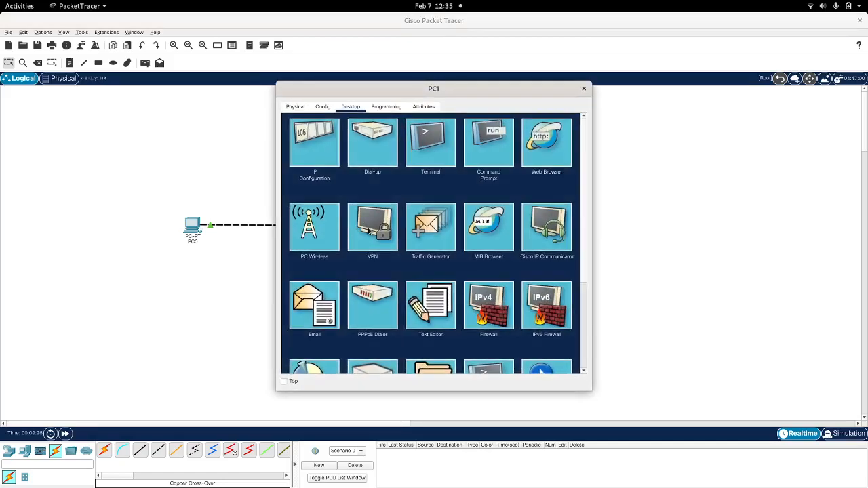
left_click(487, 139)
type("ping")
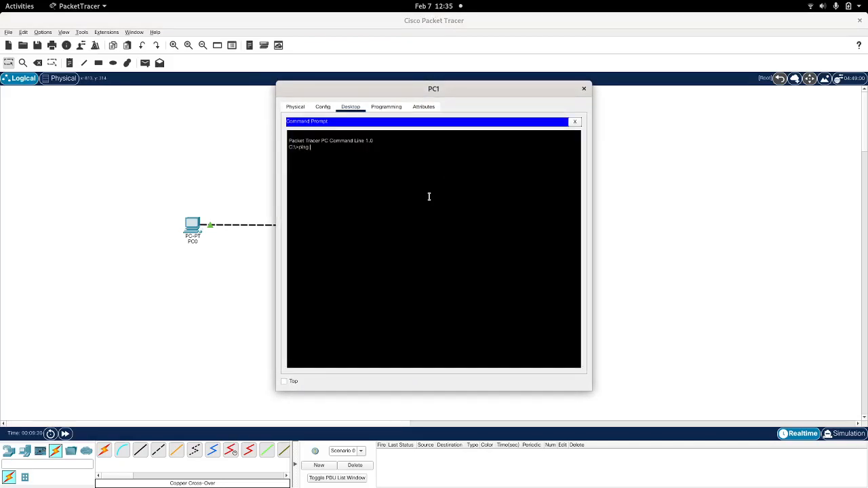
right_click(430, 197)
left_click(450, 210)
key("Return")
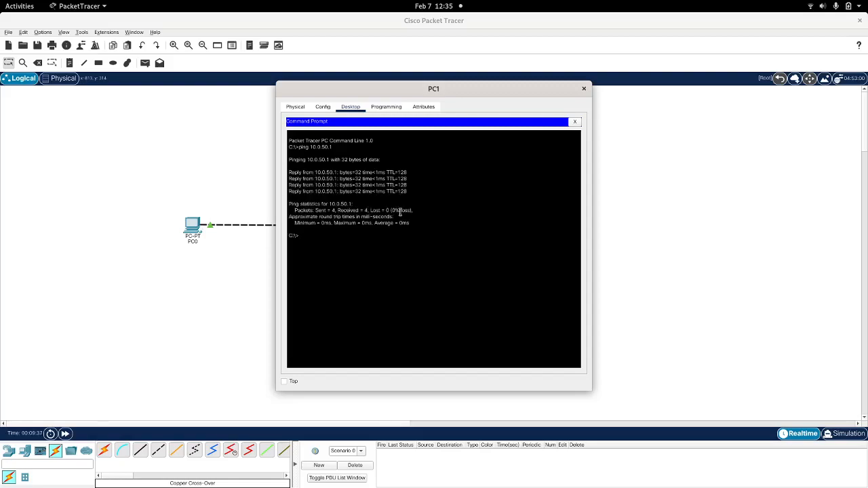
- Ping 10.0.50.2 from the command prompt of PC1 and interrupt the running ping
key("Up")
key("Return")
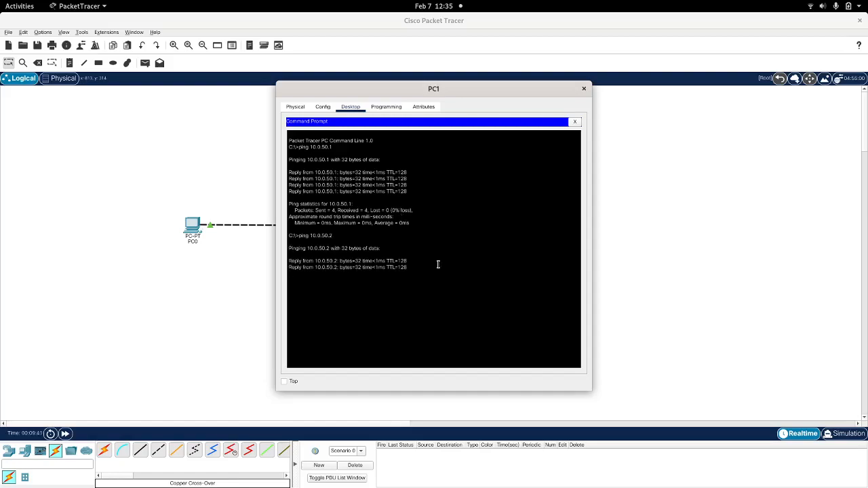
key("ctrl+c")
- Open the command prompt of PC0, ping 10.0.50.1 and interrupt the running ping
left_click(193, 225)
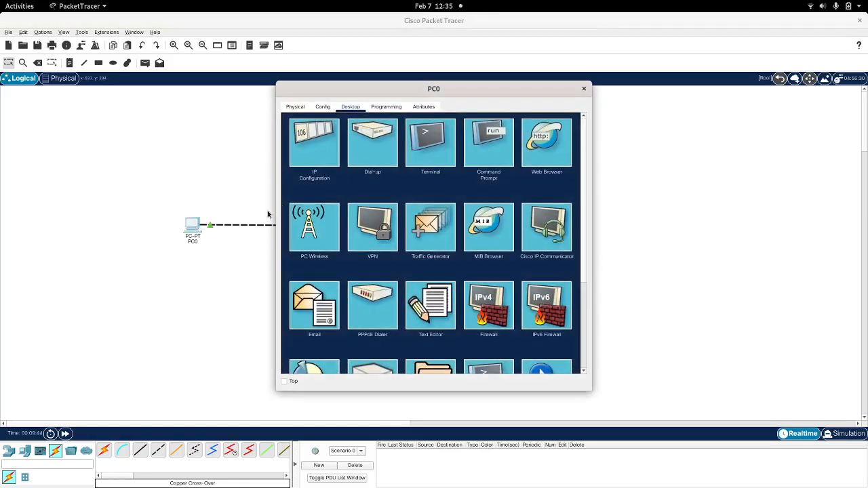
left_click(490, 151)
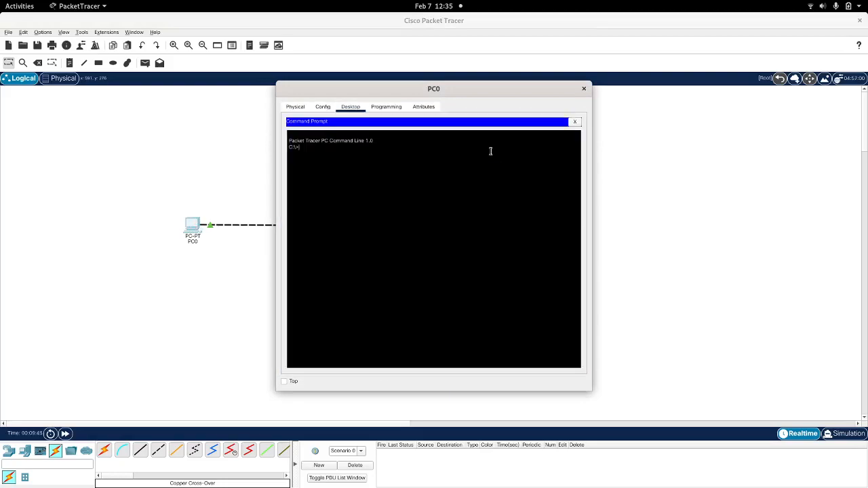
type("ping")
right_click(407, 184)
left_click(424, 197)
key("Return")
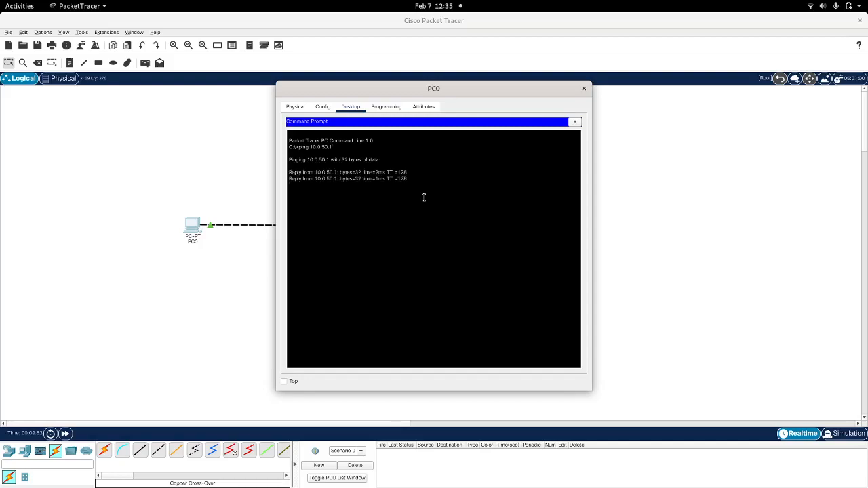
key("ctrl+c")
- Ping 10.0.50.2 from the command prompt of PC0 and close its window
key("Up")
key("Return")
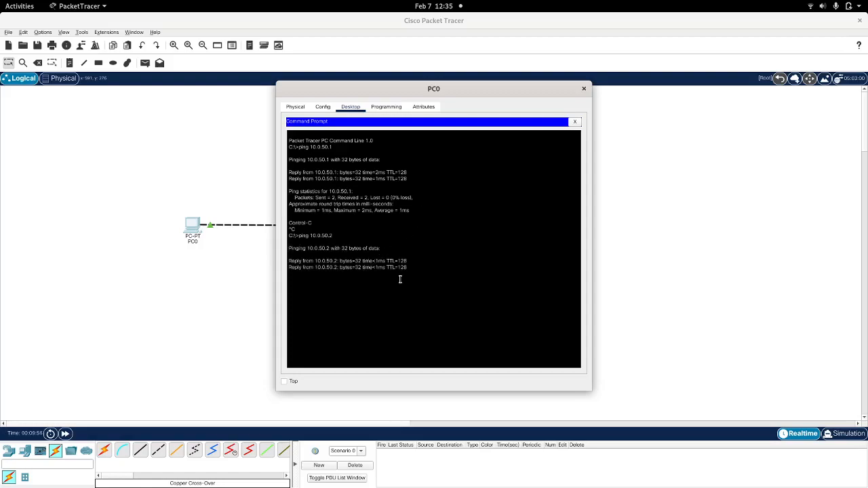
left_click(583, 88)
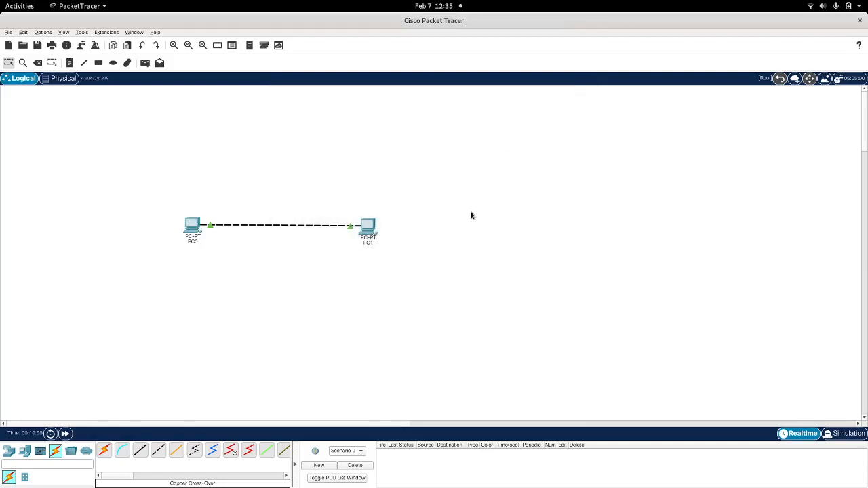